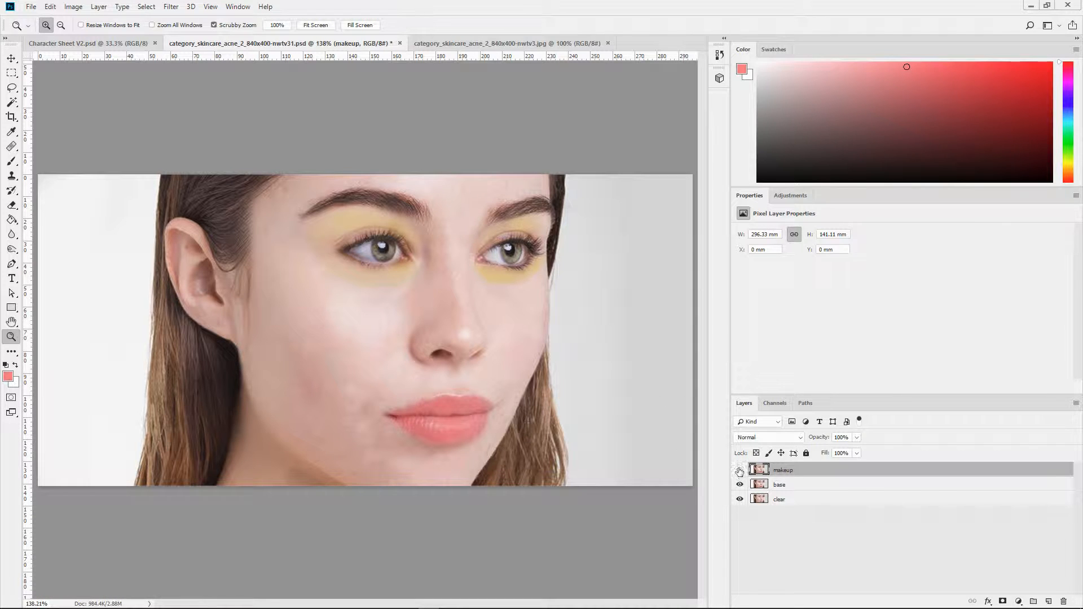
# Hide the makeup and base layers and select the clear layer.
pyautogui.click(740, 470)
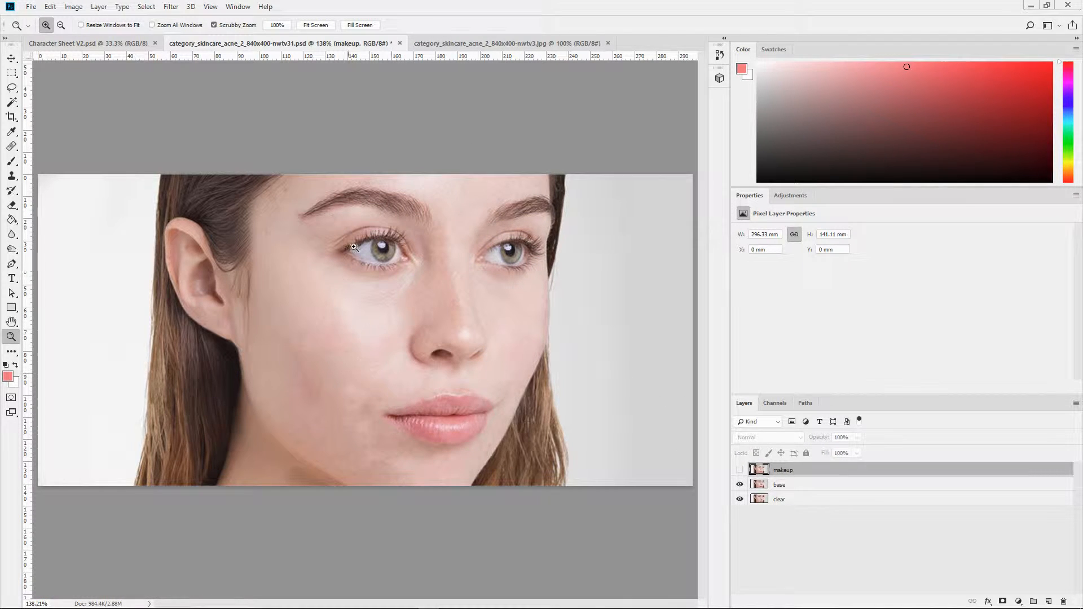
pyautogui.click(740, 485)
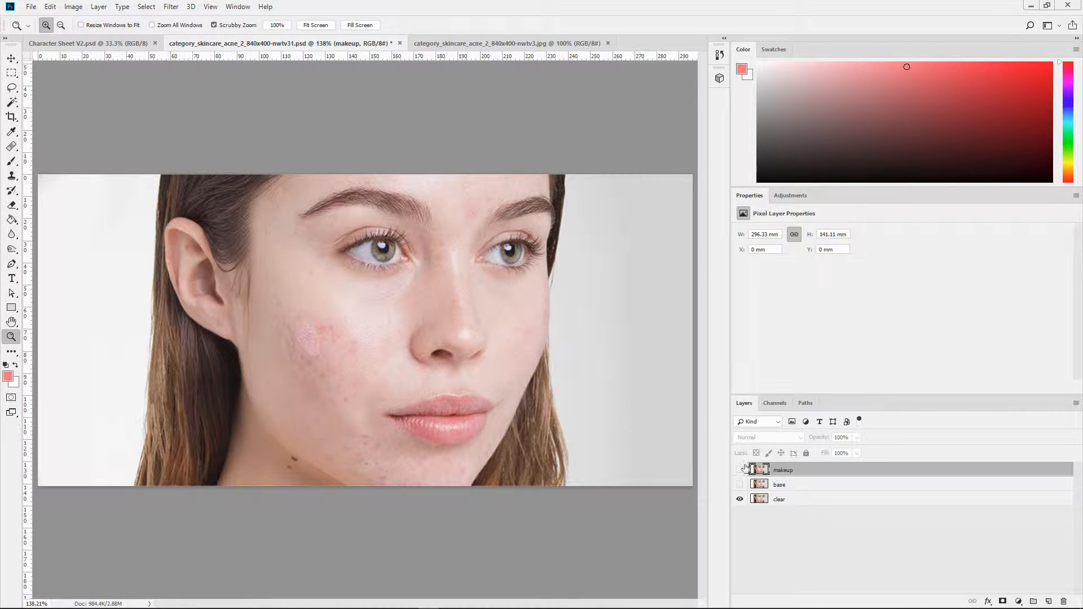
pyautogui.click(795, 501)
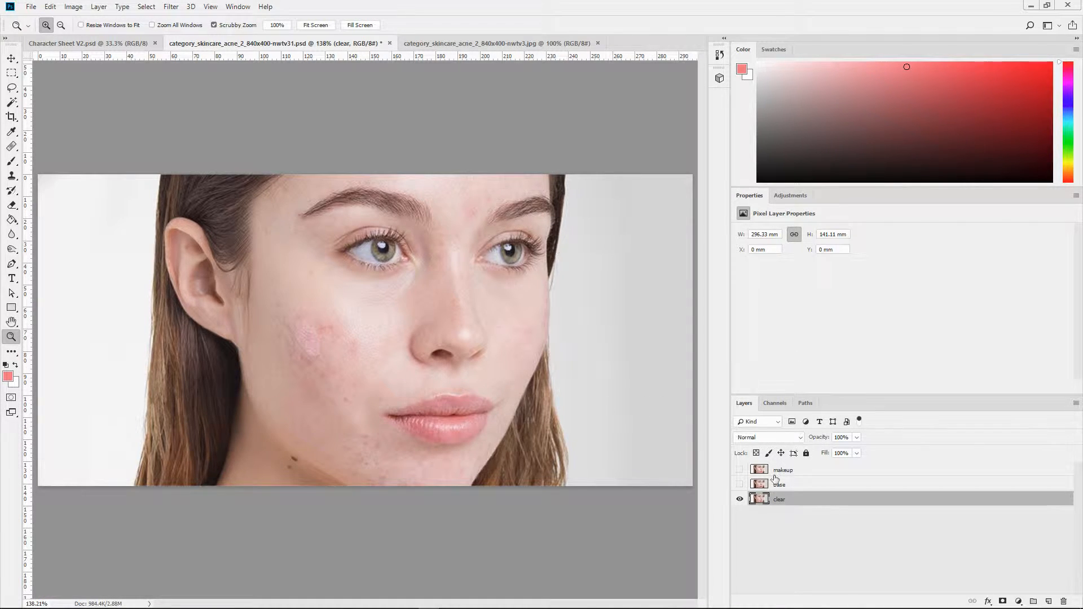
pyautogui.click(738, 471)
pyautogui.click(738, 471)
# Duplicate the clear layer within the same document under the name base1.
pyautogui.rightClick(884, 499)
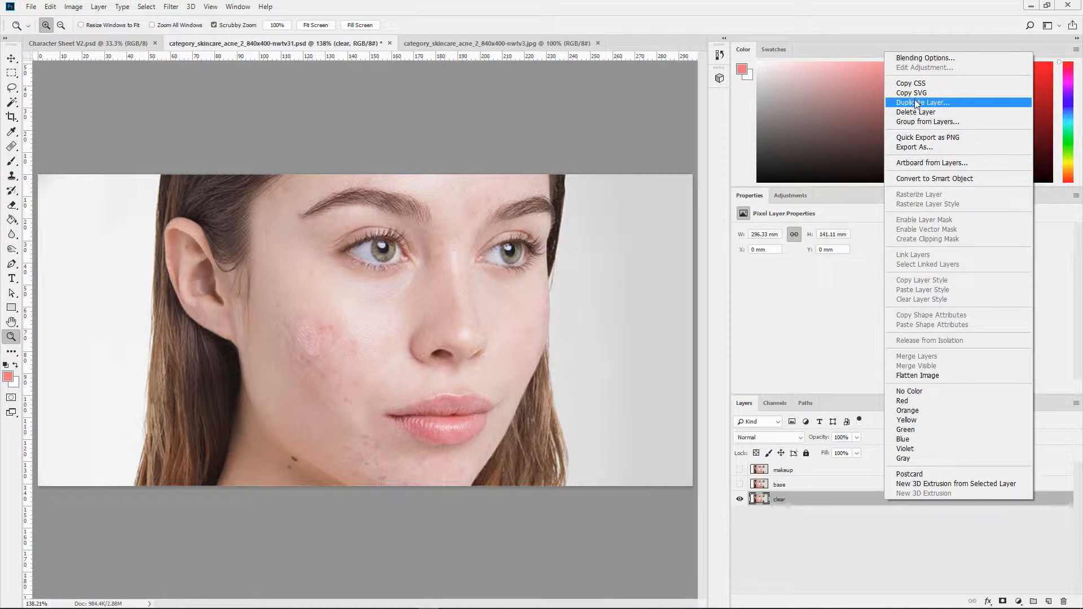
pyautogui.click(915, 102)
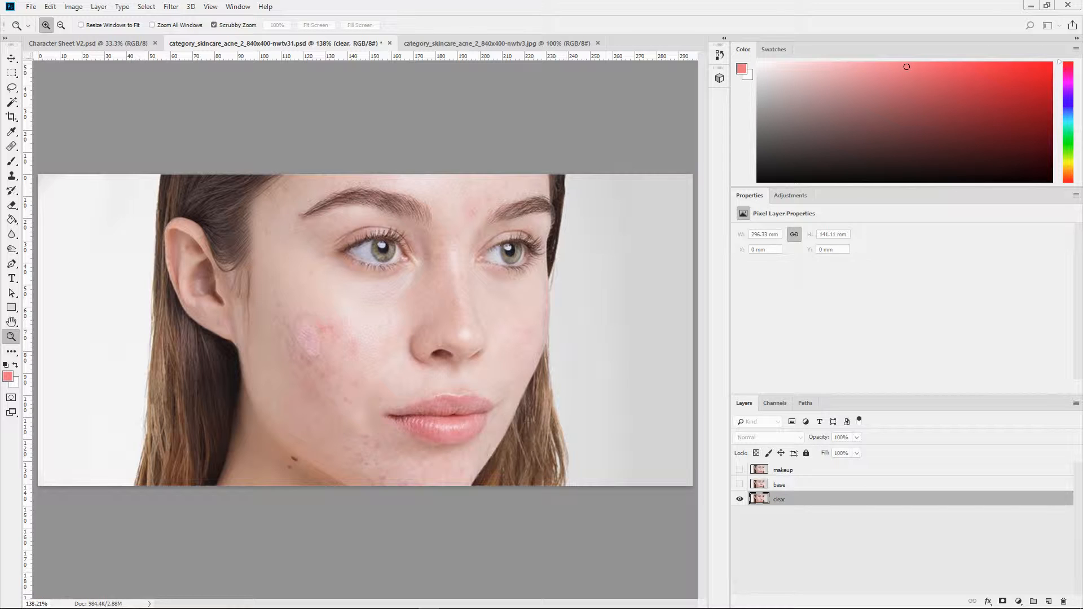
pyautogui.moveTo(612, 133); pyautogui.dragTo(419, 251)
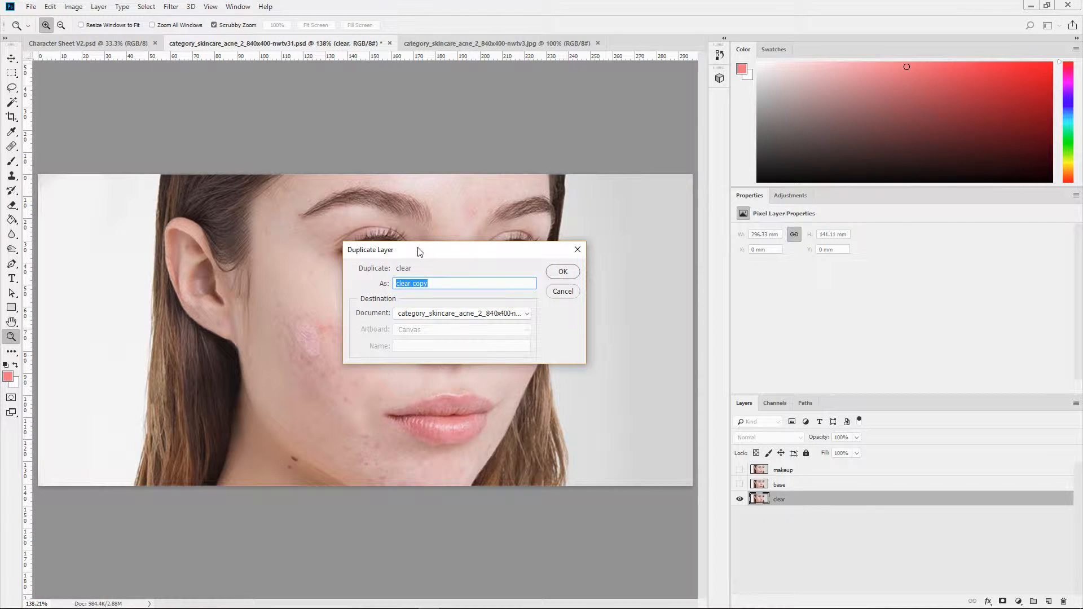
pyautogui.write('base1')
pyautogui.press('Return')
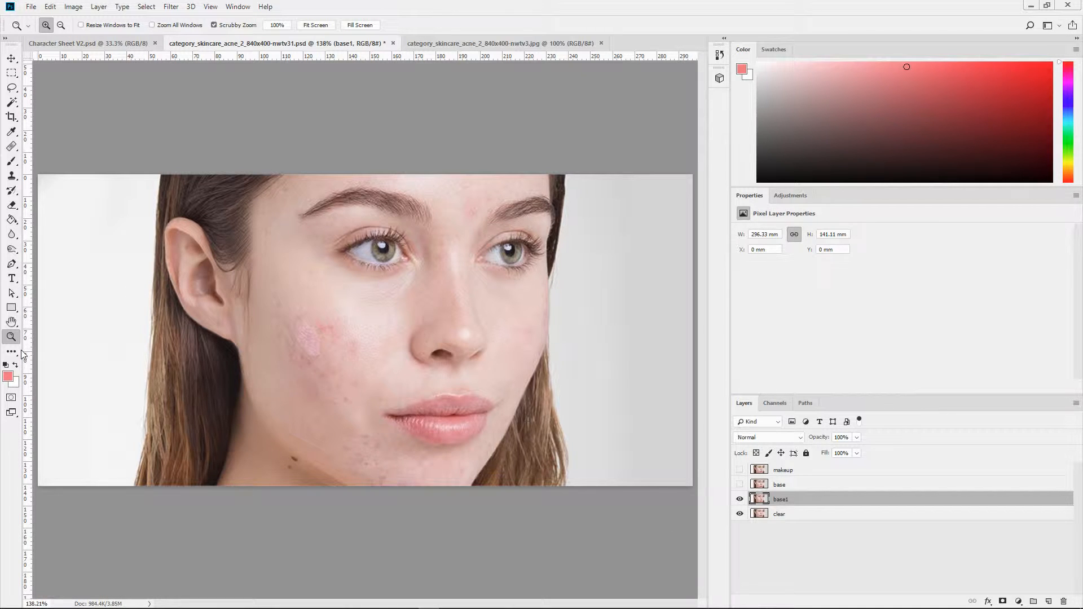
# Remove the blemishes between the eyebrows and the two dark moles below the jaw with the Spot Healing Brush.
pyautogui.click(402, 303)
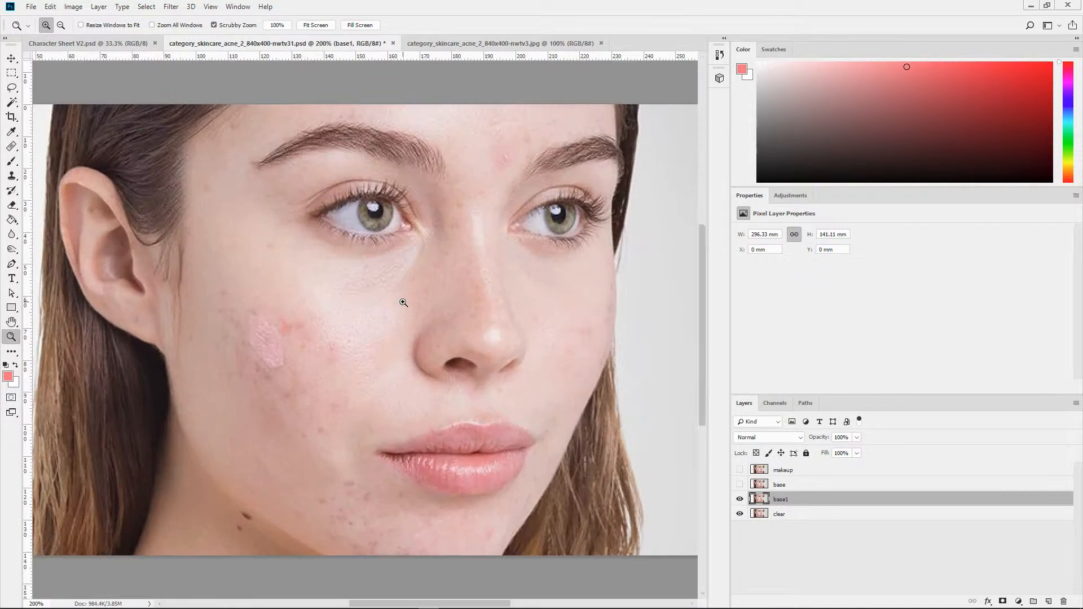
pyautogui.scroll(1, 516, 206)
pyautogui.click(530, 218)
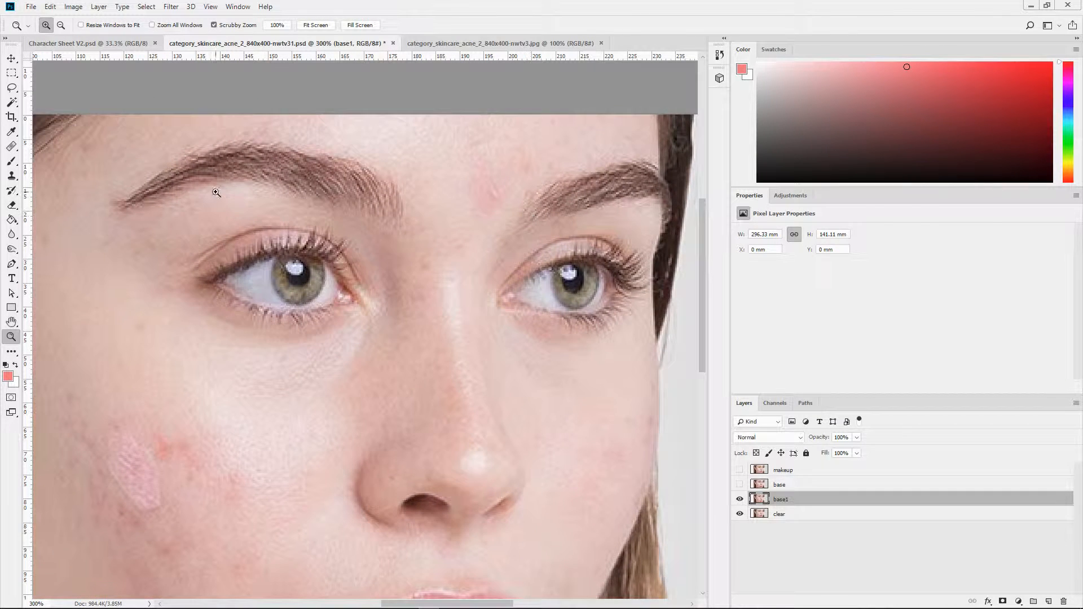
pyautogui.click(9, 149)
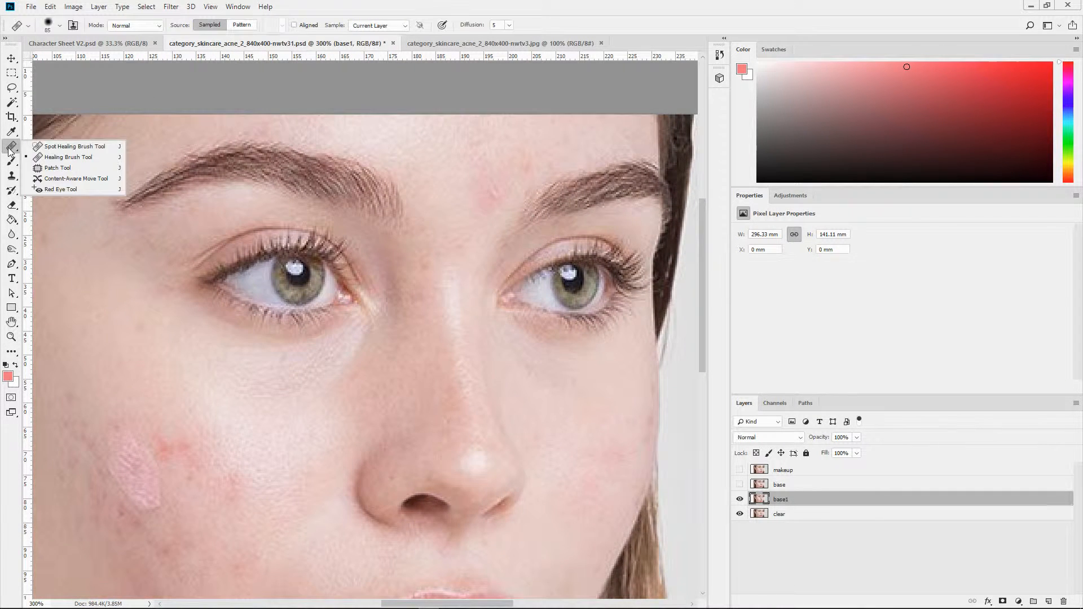
pyautogui.click(63, 145)
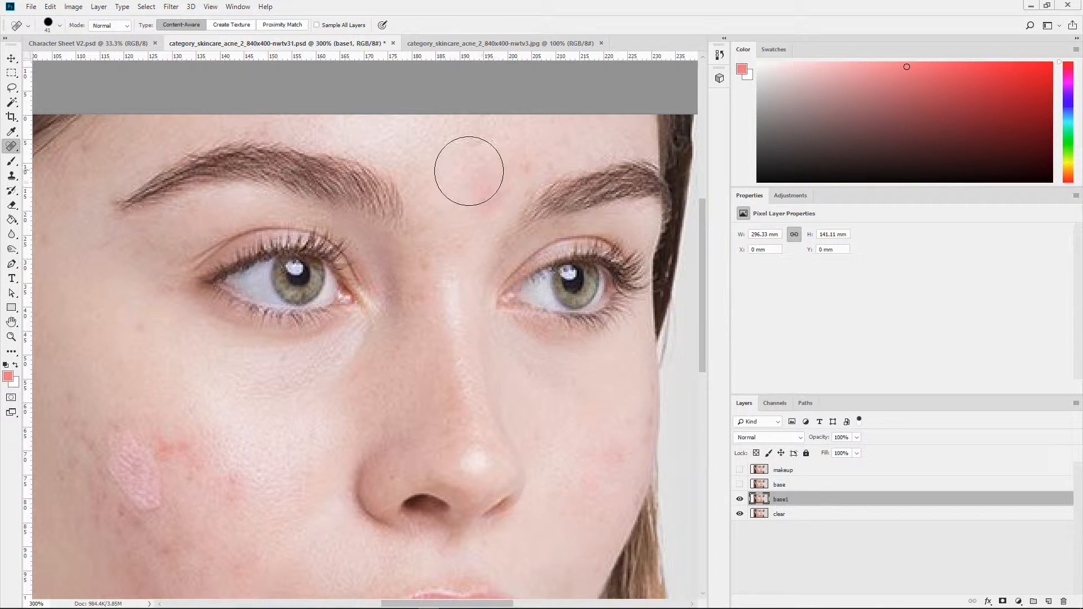
pyautogui.click(489, 189)
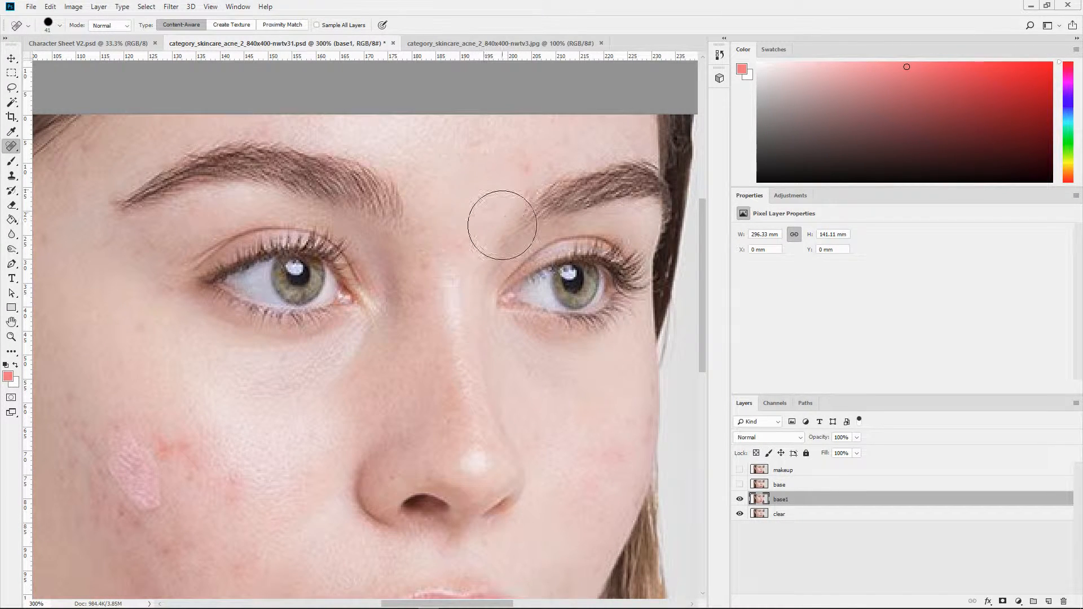
pyautogui.click(508, 161)
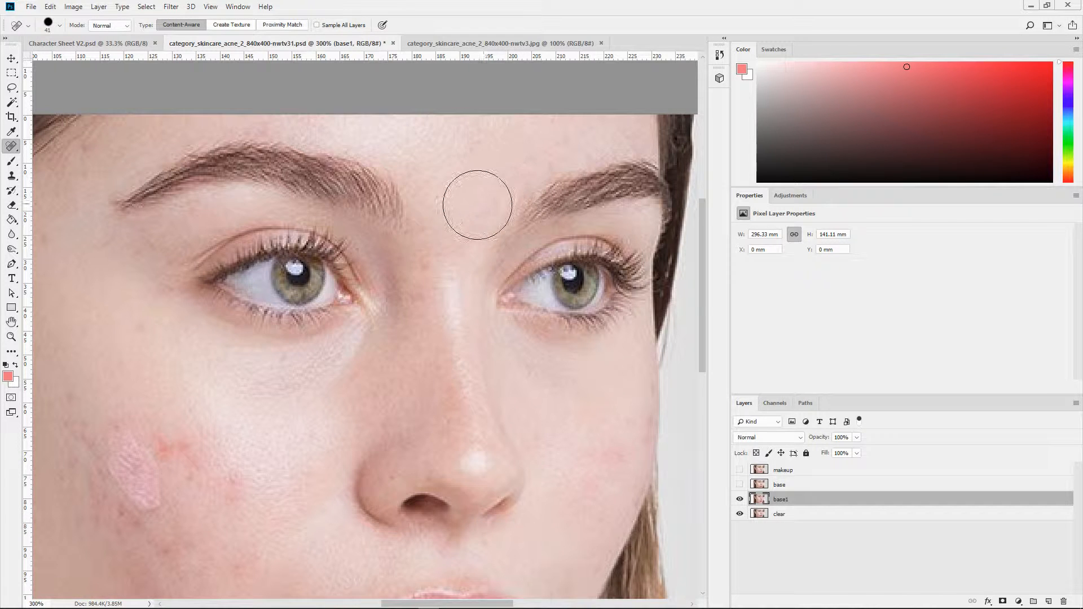
pyautogui.scroll(-10, 206, 255)
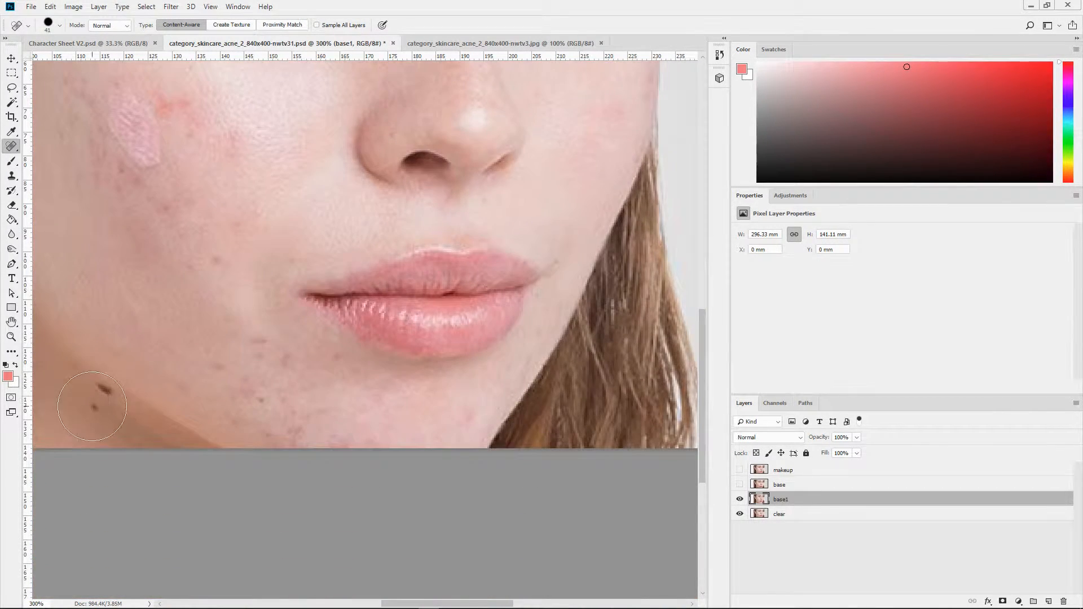
pyautogui.click(91, 408)
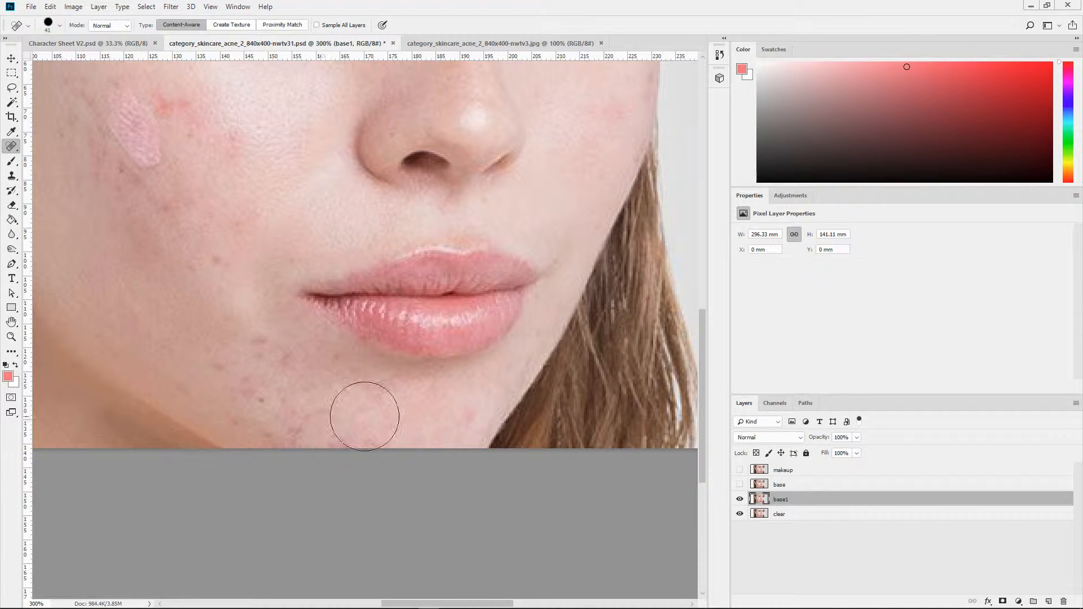
# Set the Spot Healing Brush size to 27 px and heal the dark spots beside the mouth corner toward the jaw.
pyautogui.click(60, 26)
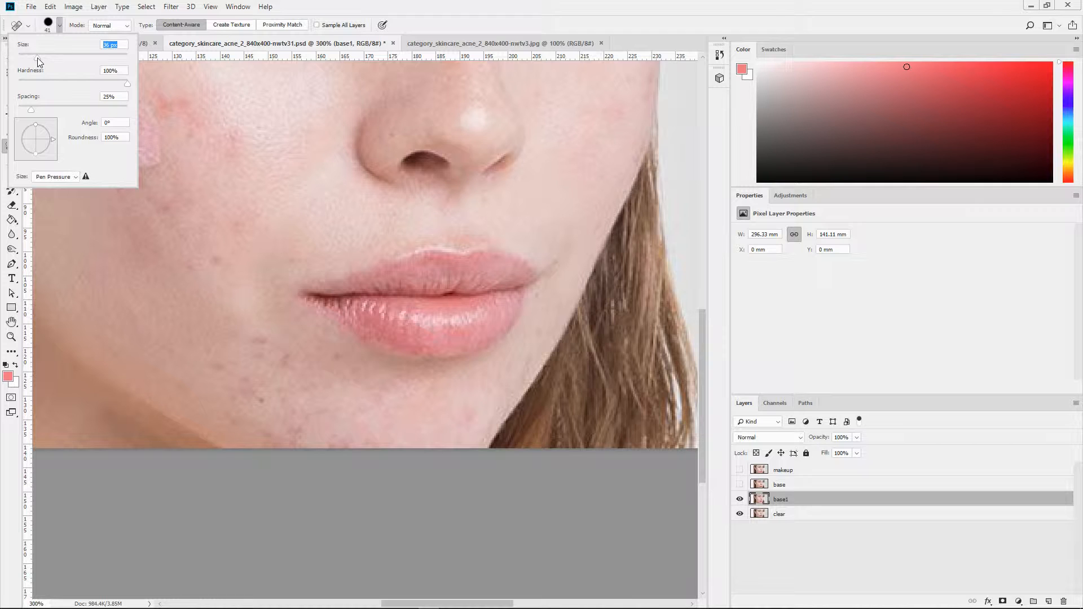
pyautogui.moveTo(30, 58); pyautogui.dragTo(32, 58)
pyautogui.click(471, 409)
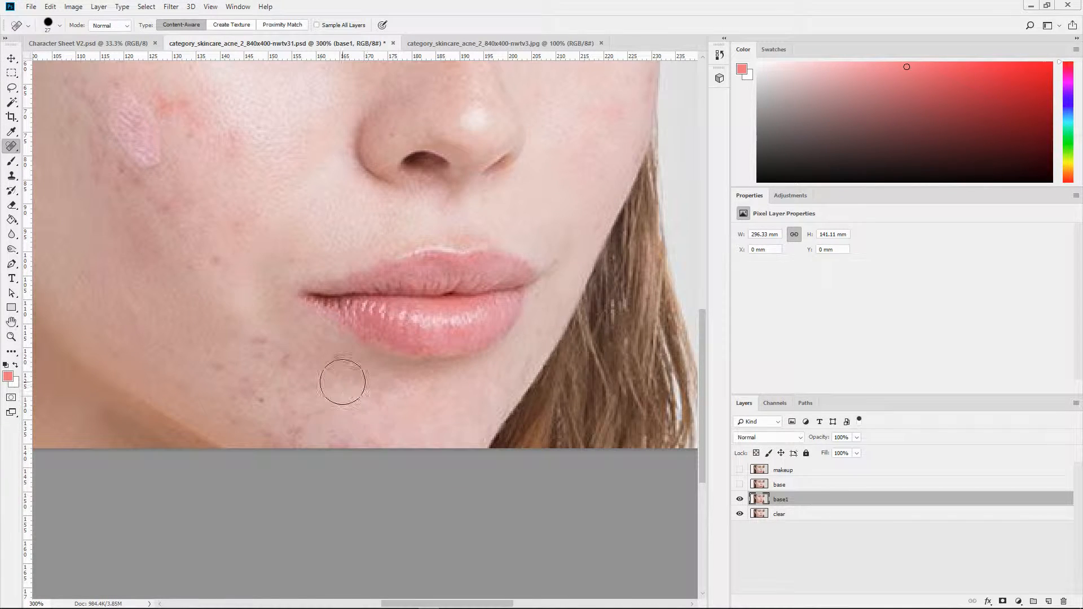
pyautogui.click(254, 338)
pyautogui.click(215, 361)
pyautogui.click(276, 357)
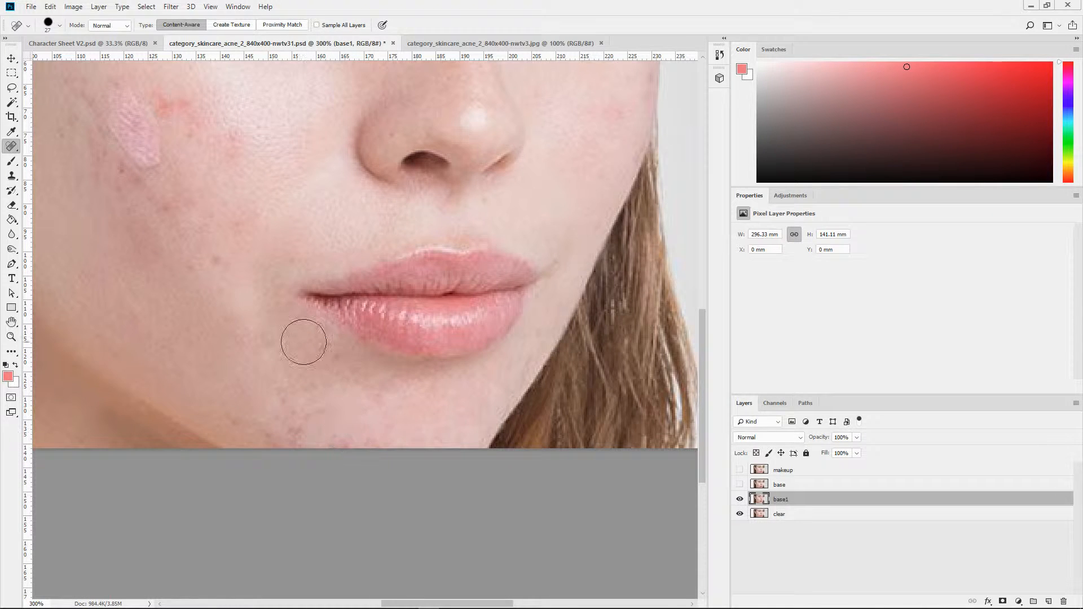
pyautogui.click(224, 272)
# Heal the red patches and remaining spots below the lower lip and along the lower edge of the chin.
pyautogui.click(382, 386)
pyautogui.click(414, 387)
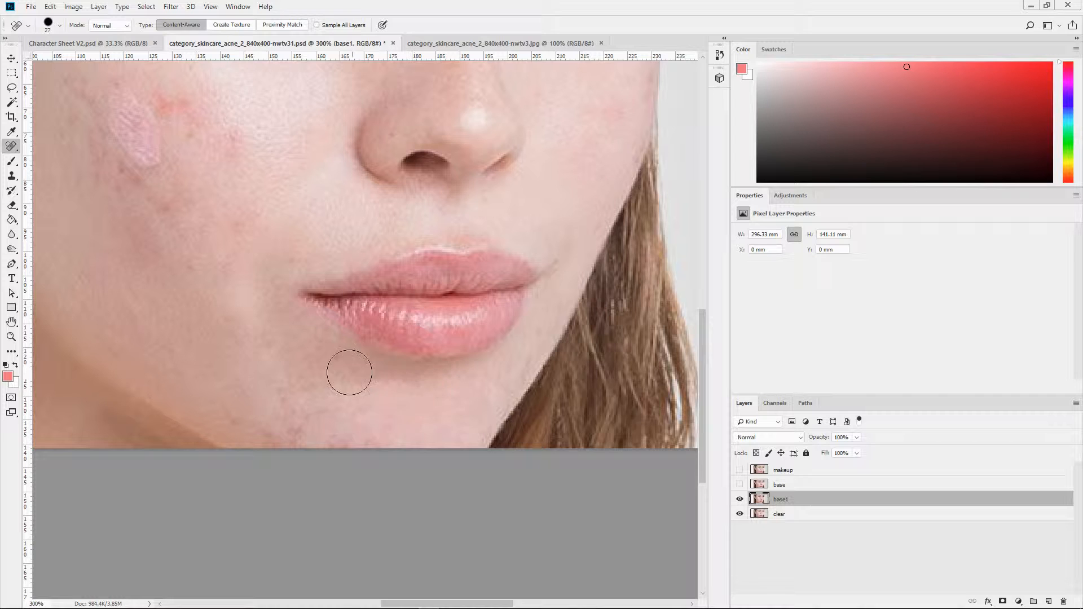
pyautogui.click(338, 358)
pyautogui.click(320, 363)
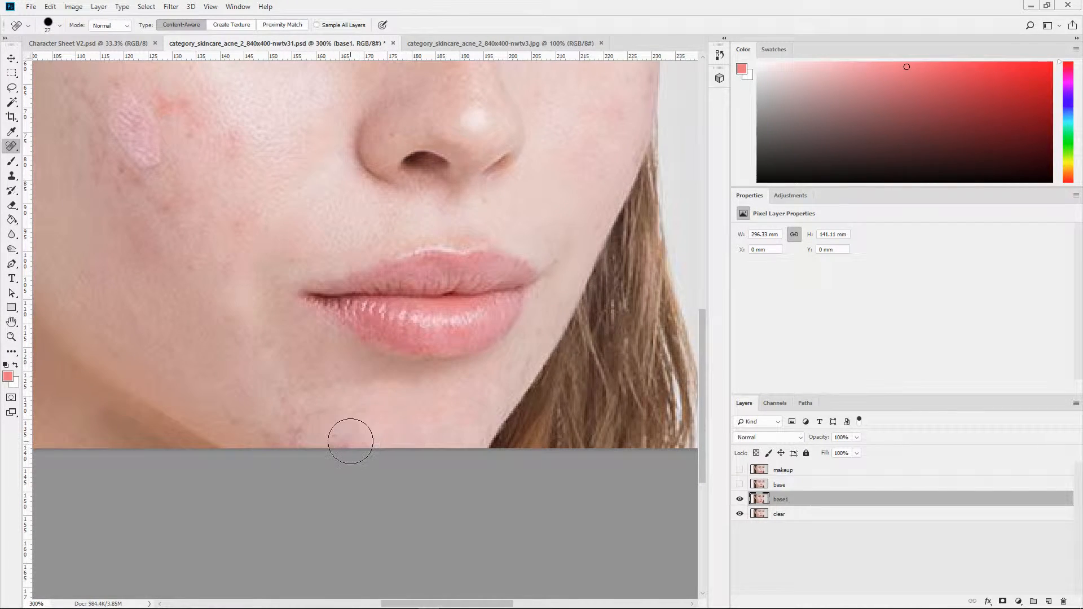
pyautogui.click(434, 428)
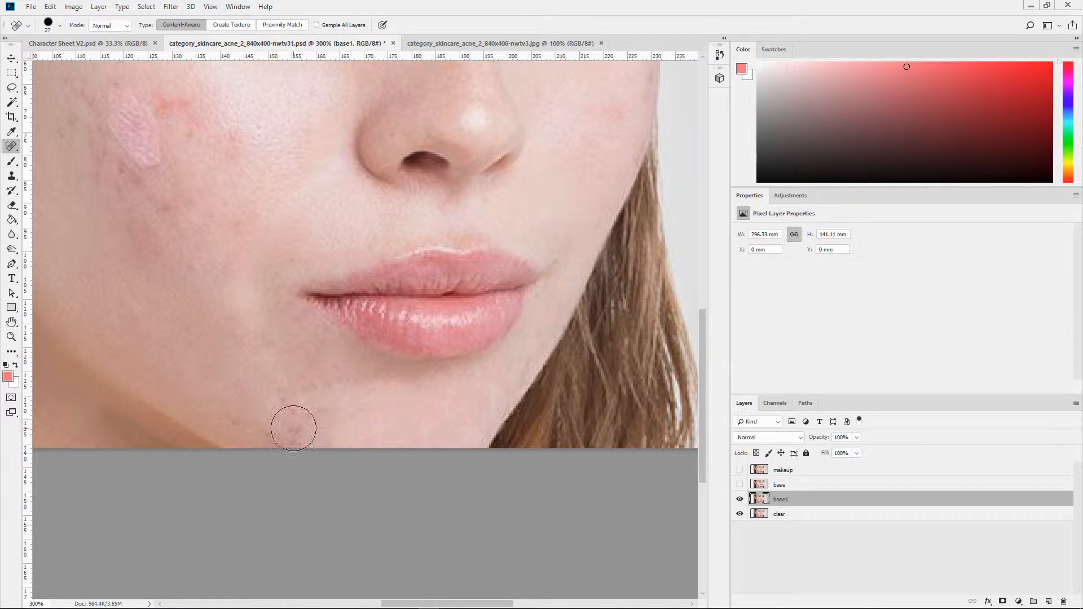
pyautogui.click(278, 391)
pyautogui.click(298, 428)
pyautogui.click(273, 435)
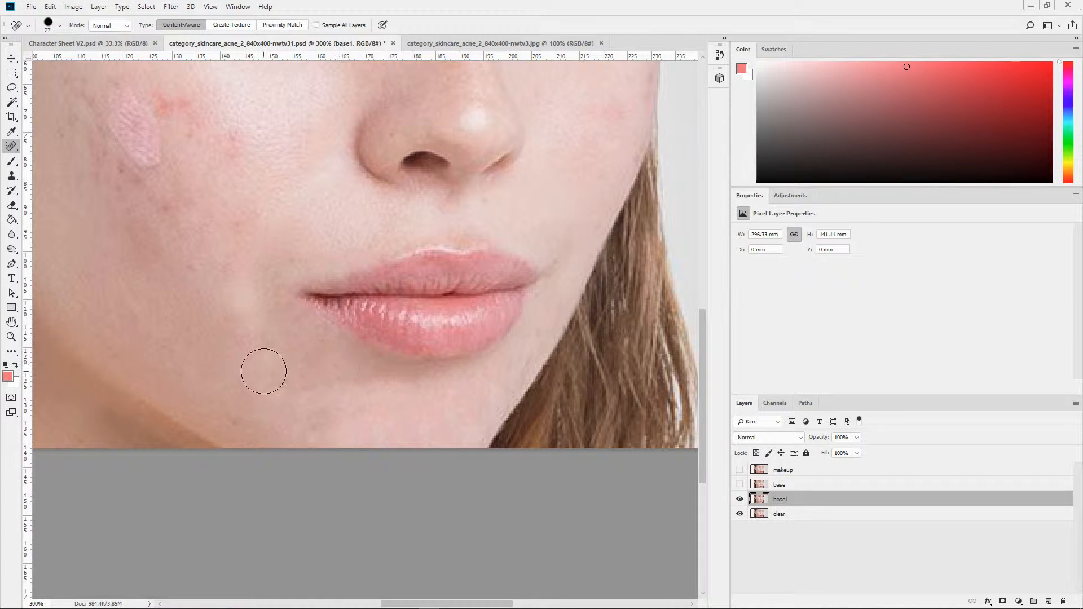
# Spot-heal the blemishes beside the outer eye corner, on the forehead near the hairline and inside the ear.
pyautogui.scroll(5, 261, 370)
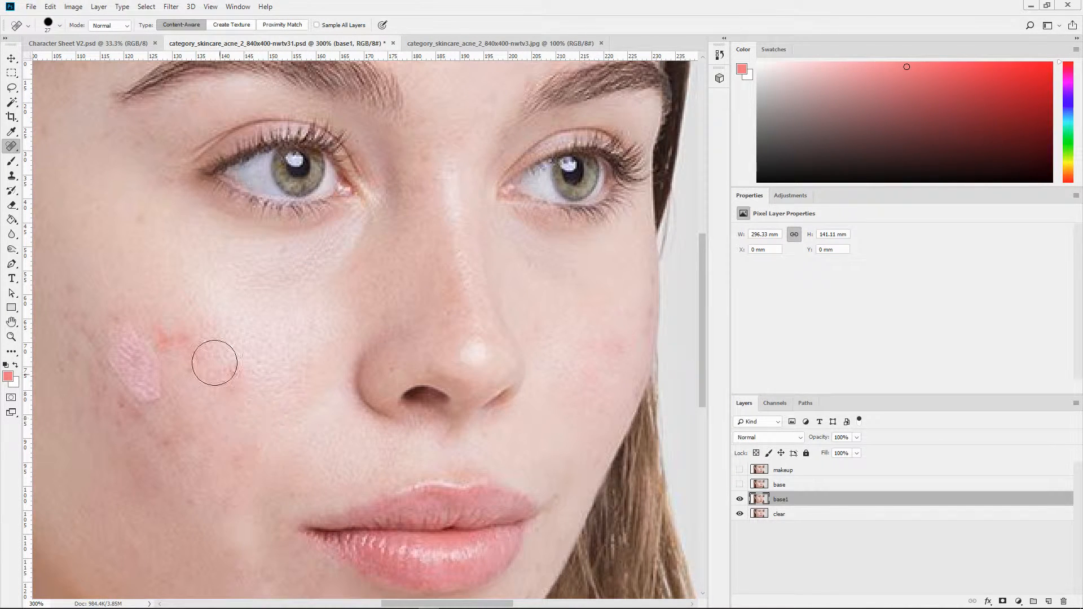
pyautogui.click(147, 219)
pyautogui.moveTo(437, 605); pyautogui.dragTo(400, 605)
pyautogui.scroll(3, 365, 412)
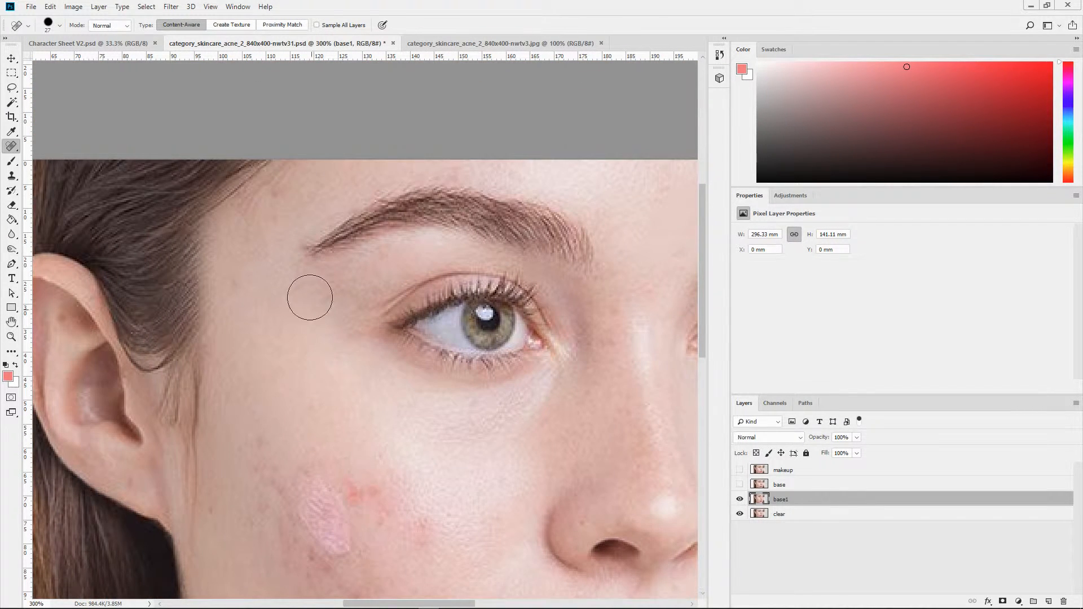
pyautogui.click(276, 193)
pyautogui.click(60, 325)
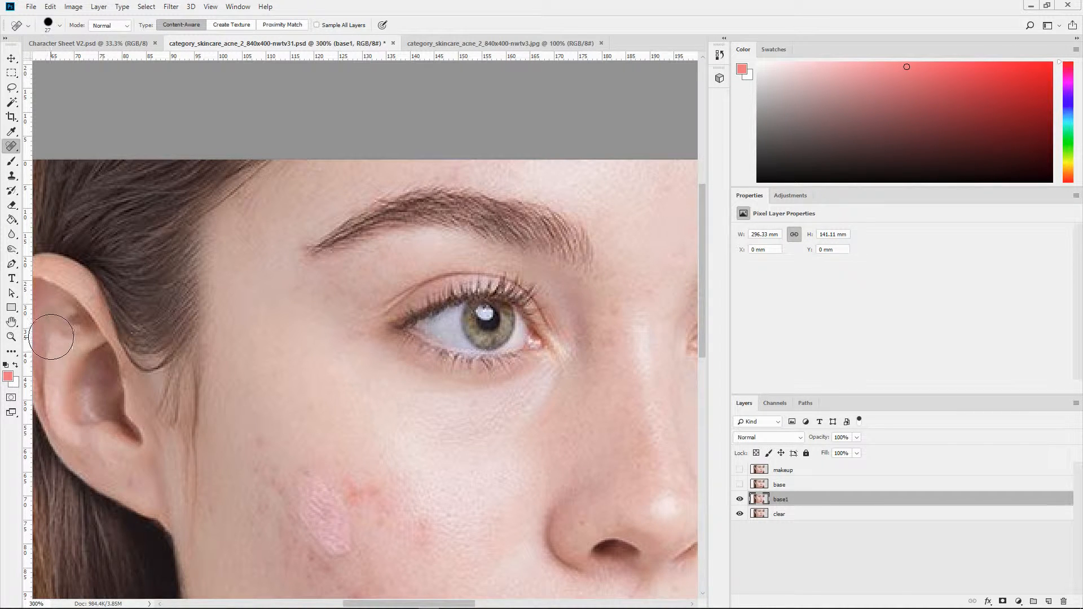
pyautogui.click(82, 323)
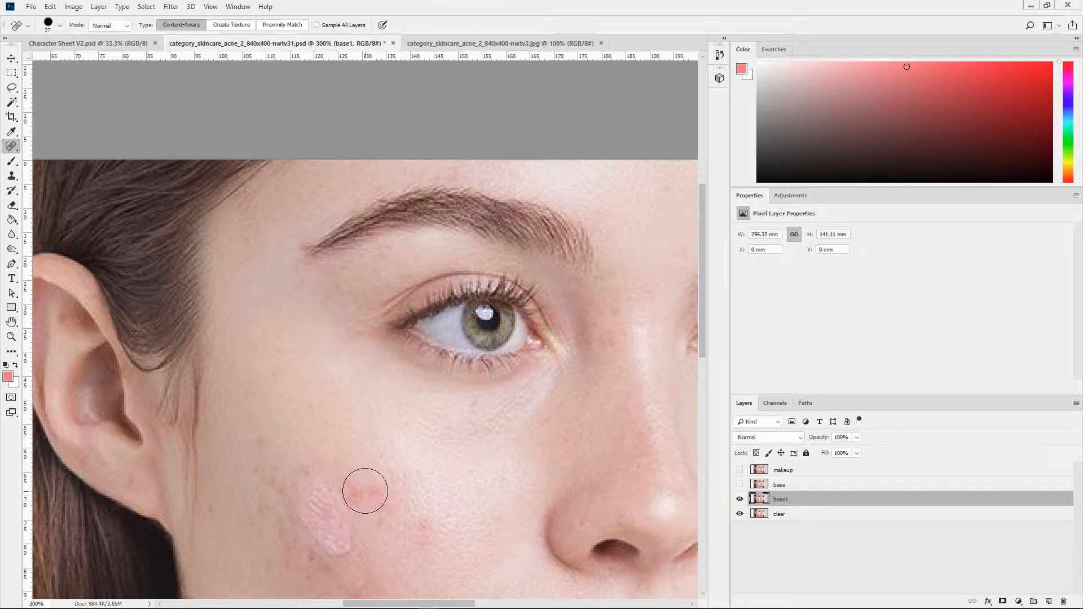
# Heal the red spots next to the large pink scar and the small blemishes across the cheek down to mouth level.
pyautogui.click(374, 496)
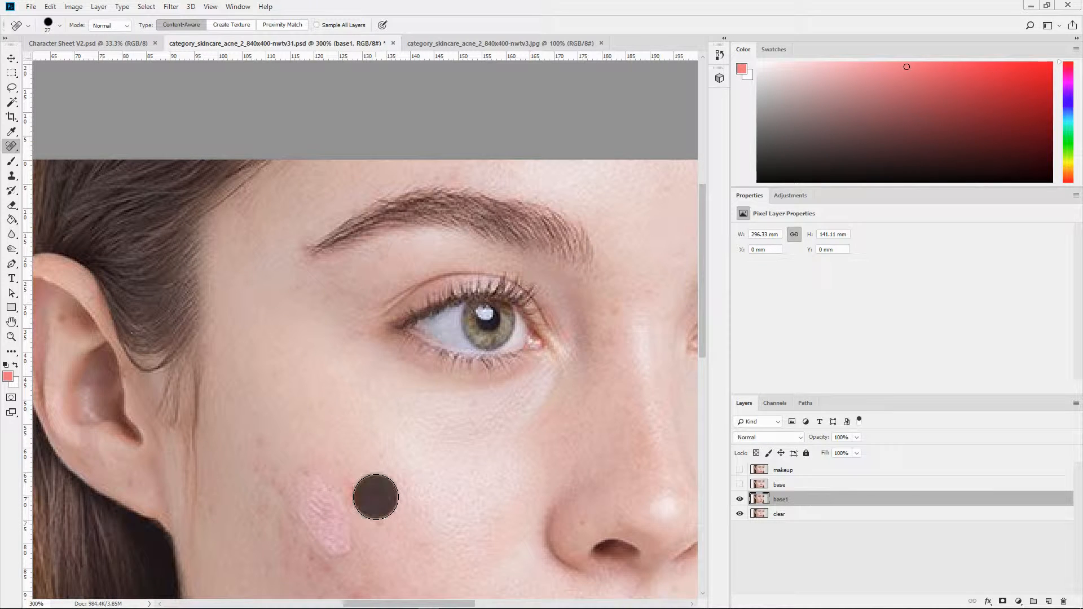
pyautogui.click(363, 489)
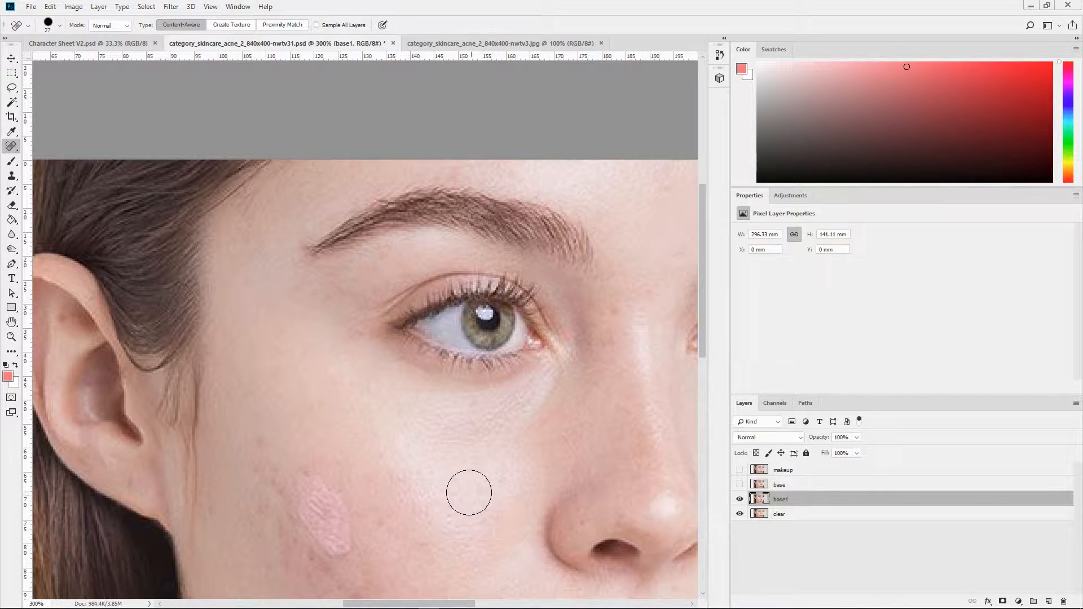
pyautogui.scroll(-3, 451, 491)
pyautogui.scroll(-2, 444, 490)
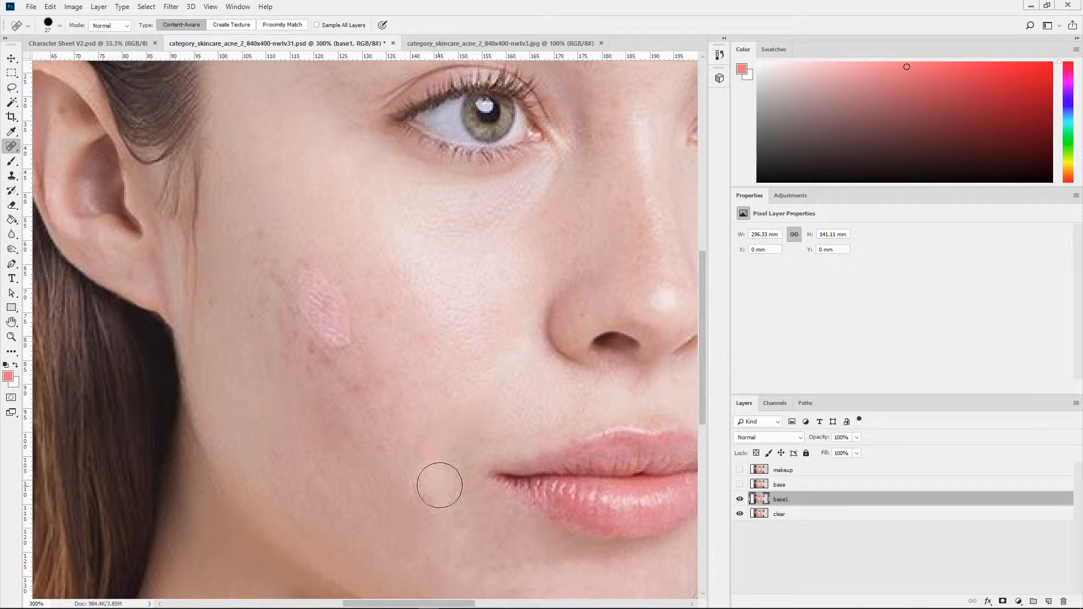
pyautogui.click(479, 431)
pyautogui.click(357, 392)
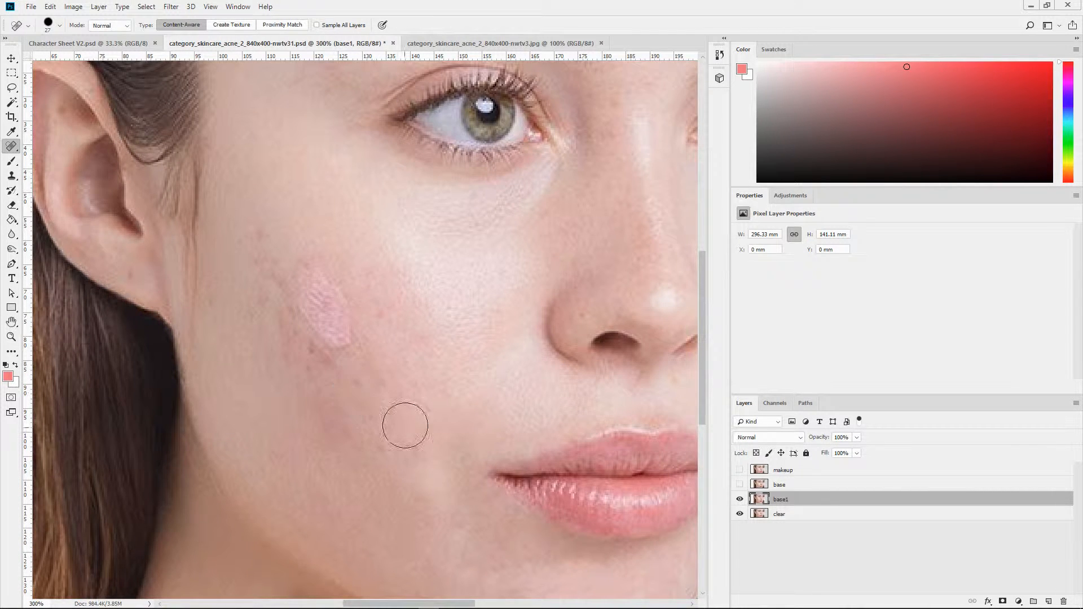
pyautogui.click(427, 355)
pyautogui.click(394, 314)
pyautogui.click(408, 446)
pyautogui.click(411, 457)
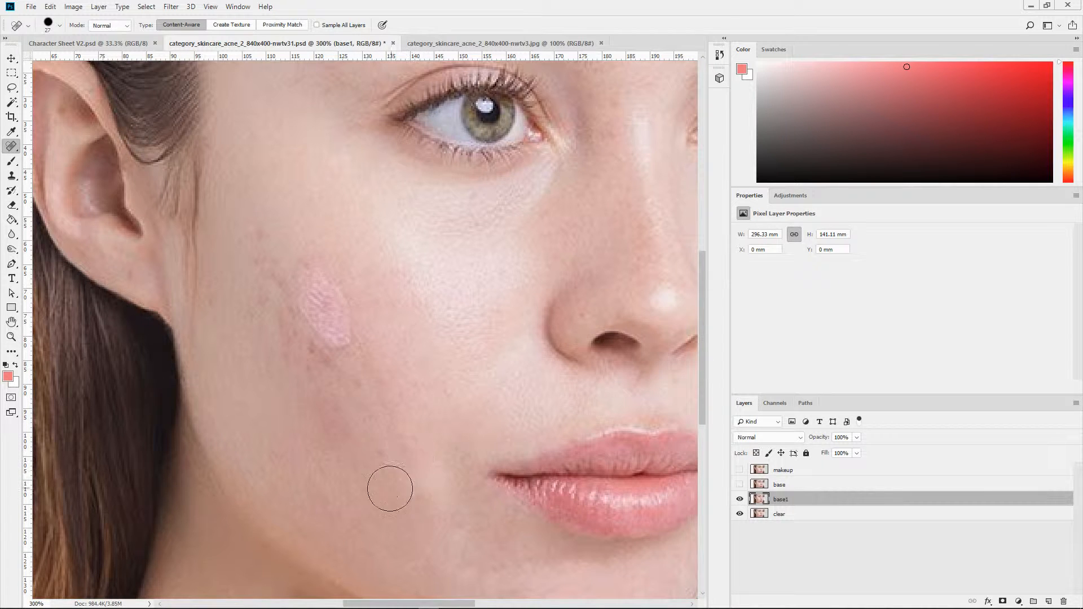
pyautogui.click(373, 459)
# Replace the large pink scar on the cheek with clean nearby skin using the Patch tool, and clear the selection.
pyautogui.rightClick(16, 149)
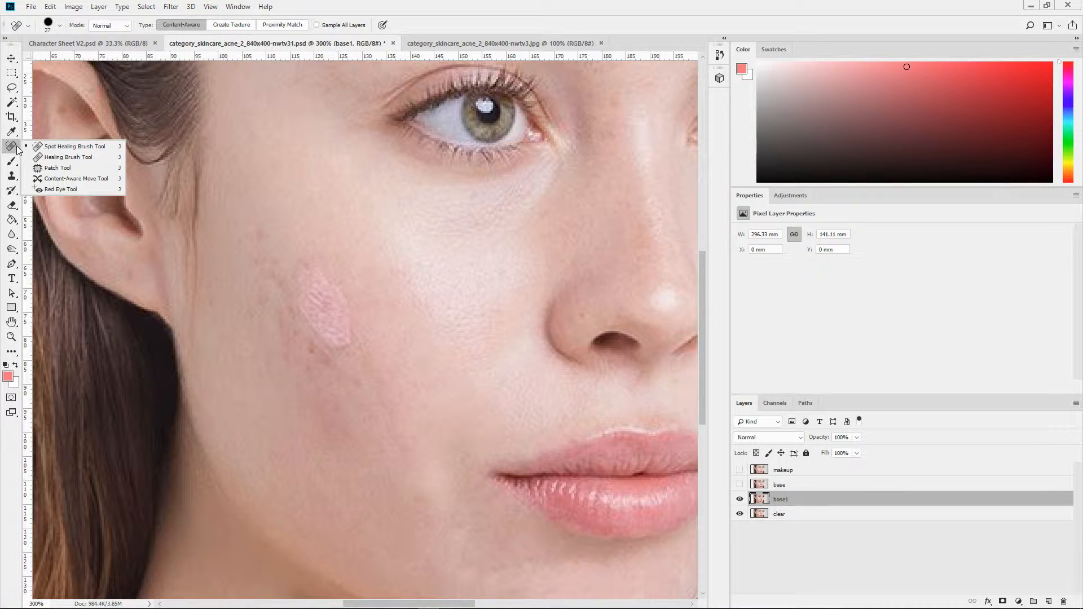
pyautogui.click(63, 169)
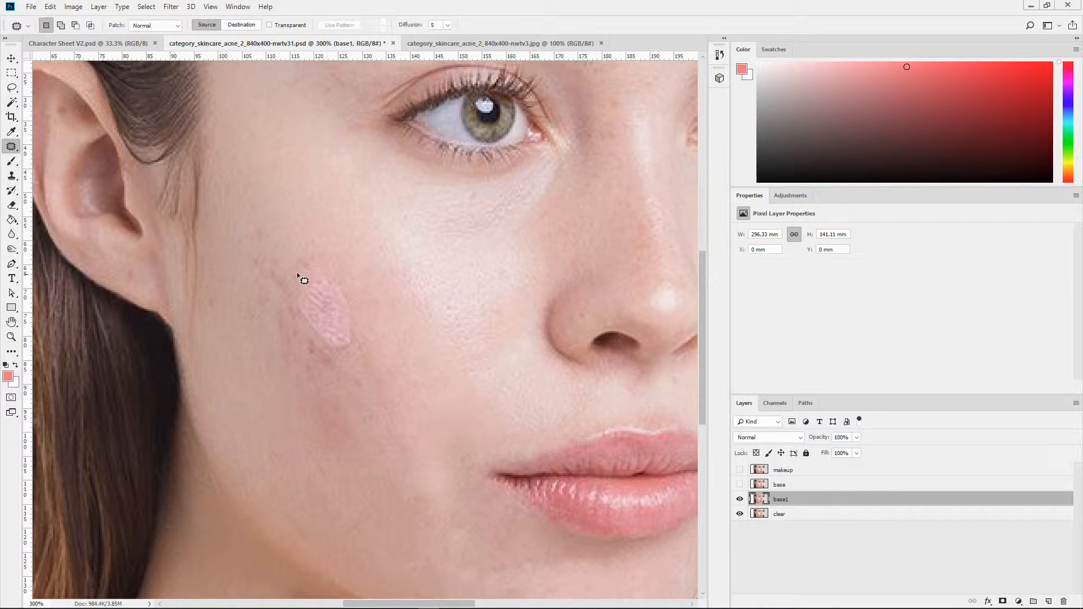
pyautogui.moveTo(296, 257)
pyautogui.mouseDown()
pyautogui.moveTo(275, 269)
pyautogui.moveTo(266, 319)
pyautogui.mouseUp()
pyautogui.moveTo(304, 265); pyautogui.dragTo(302, 273)
pyautogui.moveTo(338, 315)
pyautogui.mouseDown()
pyautogui.moveTo(364, 362)
pyautogui.moveTo(421, 406)
pyautogui.moveTo(427, 394)
pyautogui.mouseUp()
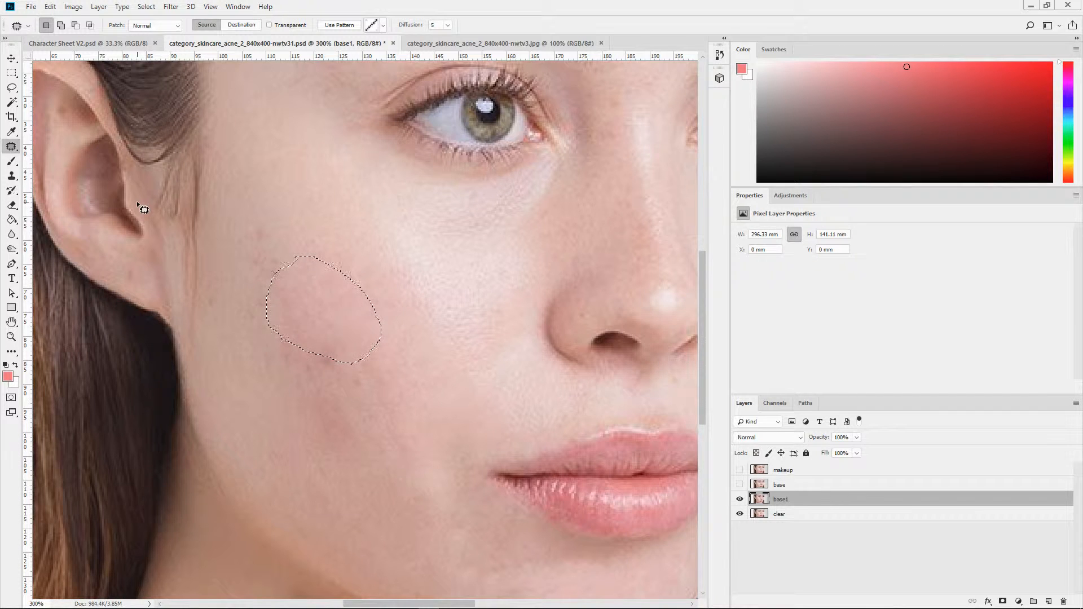
pyautogui.click(145, 6)
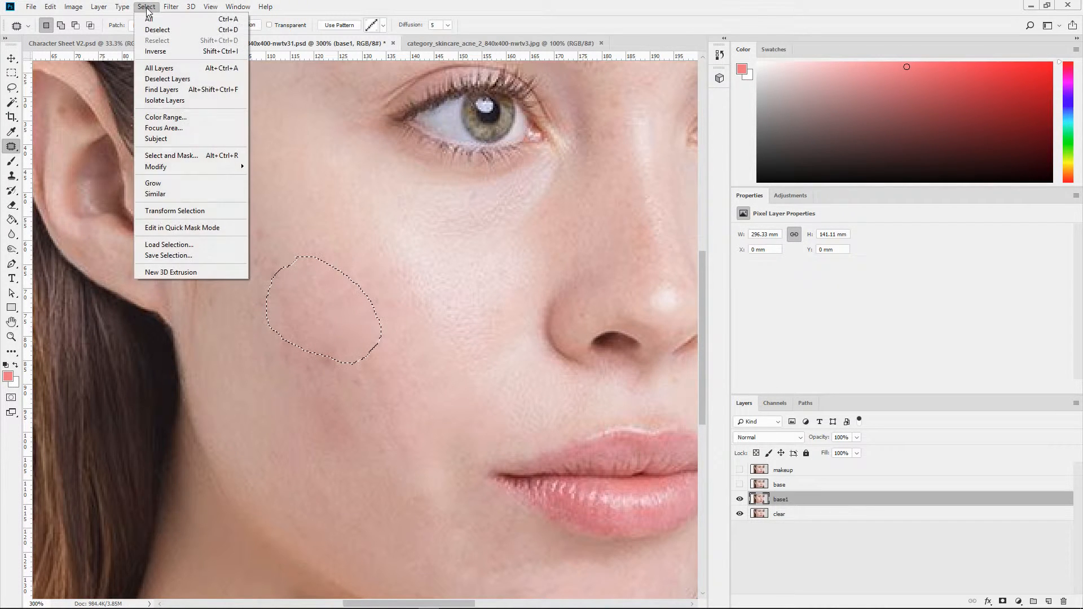
pyautogui.click(153, 30)
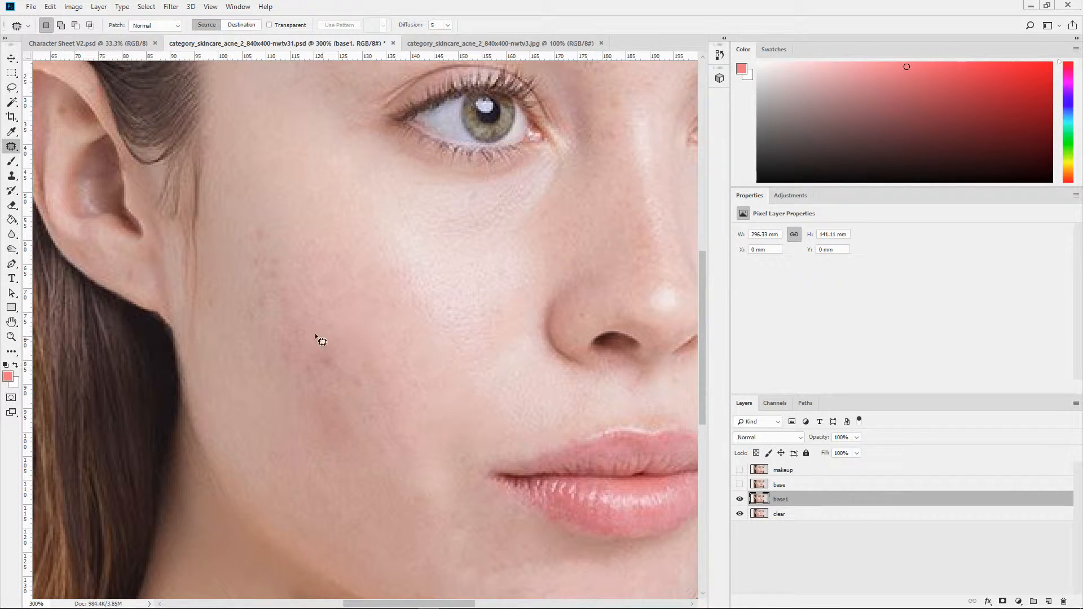
# Spot-heal the dark spots and discoloured patches remaining on the cheek around the patched scar area.
pyautogui.rightClick(10, 147)
pyautogui.click(56, 148)
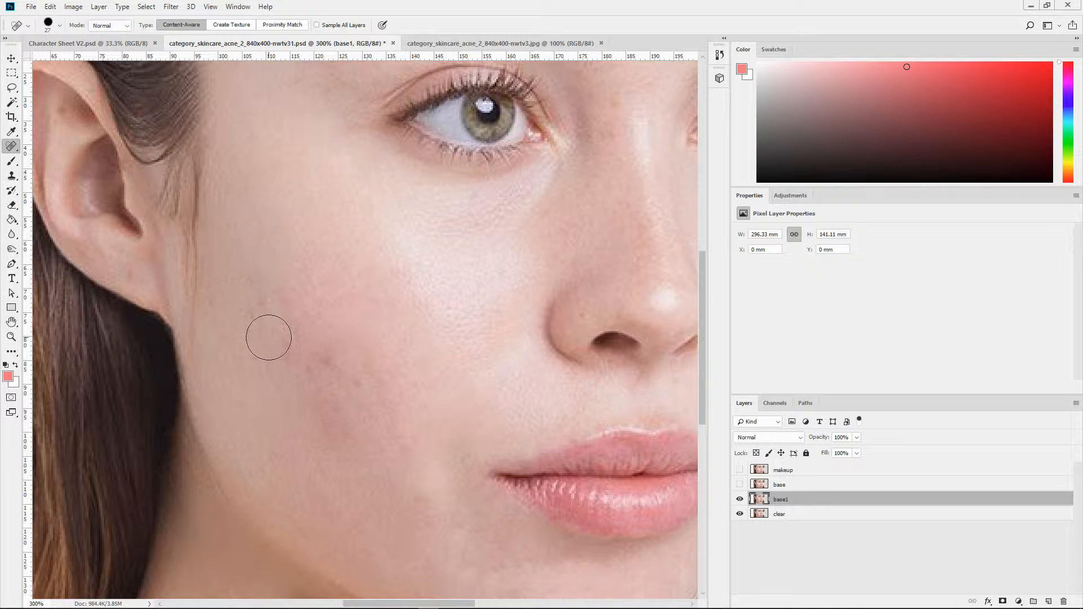
pyautogui.click(265, 289)
pyautogui.click(327, 359)
pyautogui.click(290, 364)
pyautogui.click(388, 273)
pyautogui.click(357, 400)
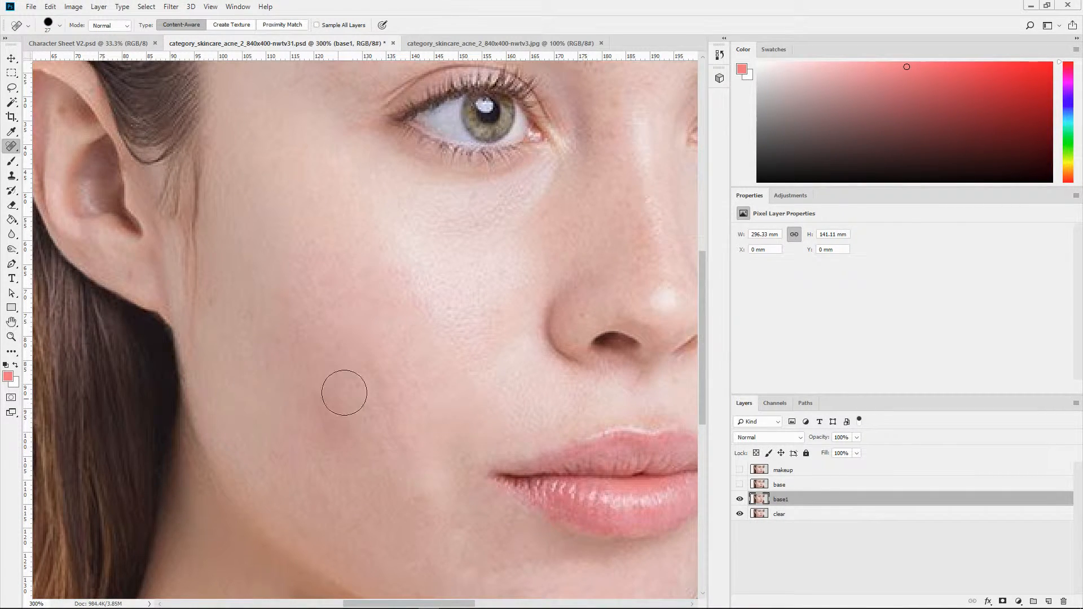
pyautogui.click(320, 310)
# Spot-heal the red patch and blemishes on the far cheek near the face's outer edge.
pyautogui.scroll(5, 401, 339)
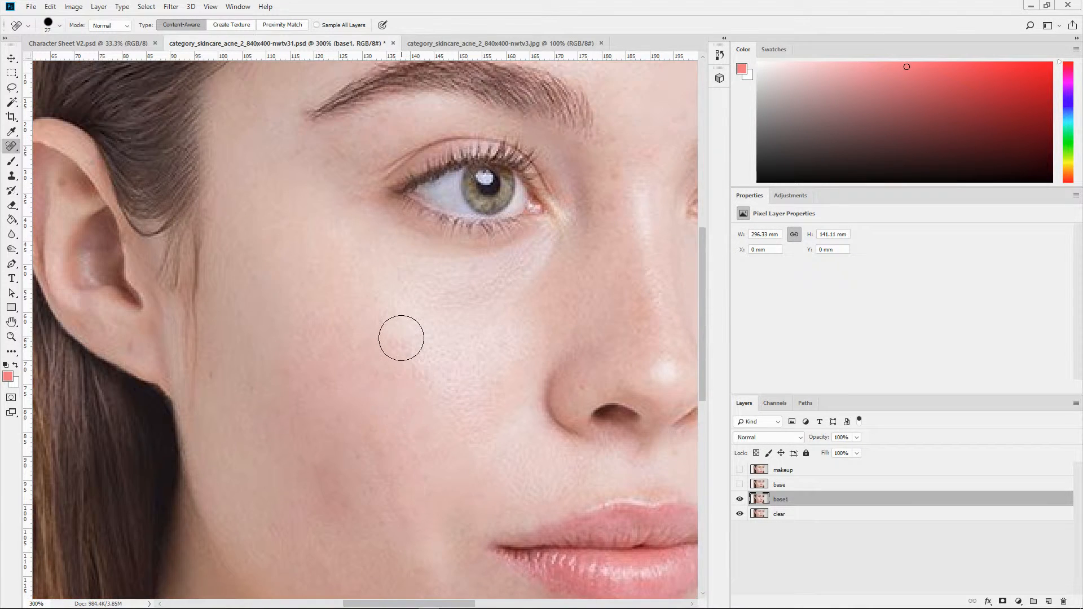
pyautogui.scroll(-3, 555, 425)
pyautogui.scroll(-2, 557, 422)
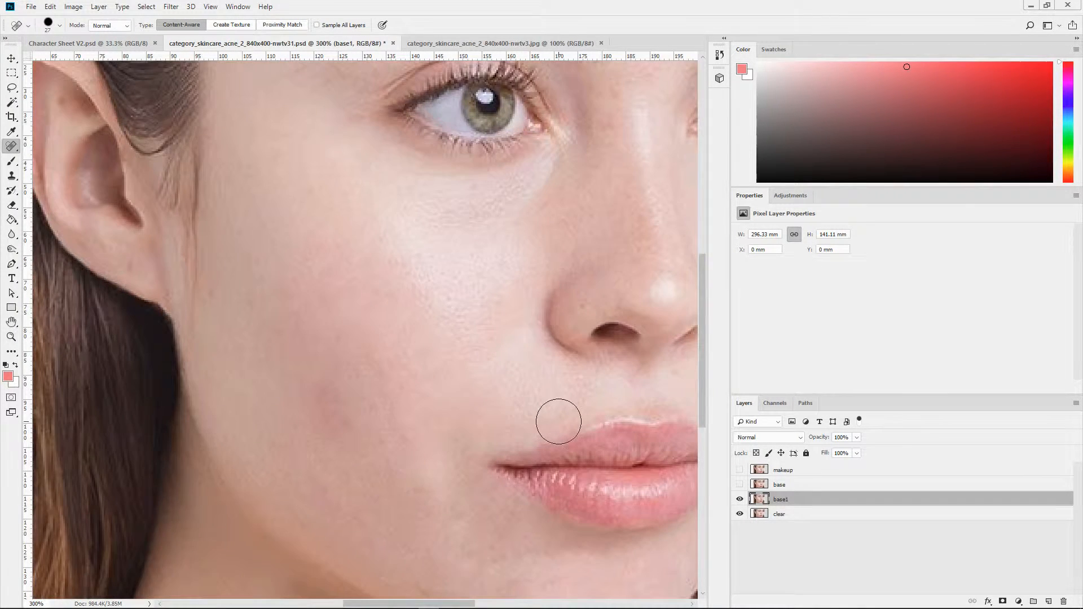
pyautogui.scroll(3, 339, 369)
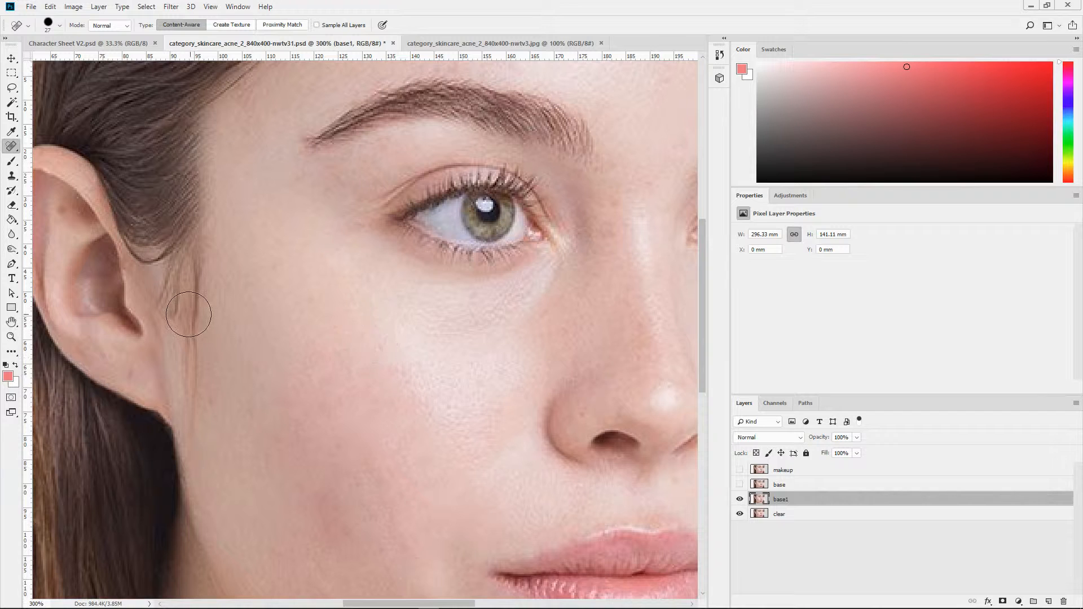
pyautogui.click(13, 338)
pyautogui.rightClick(249, 324)
pyautogui.click(278, 333)
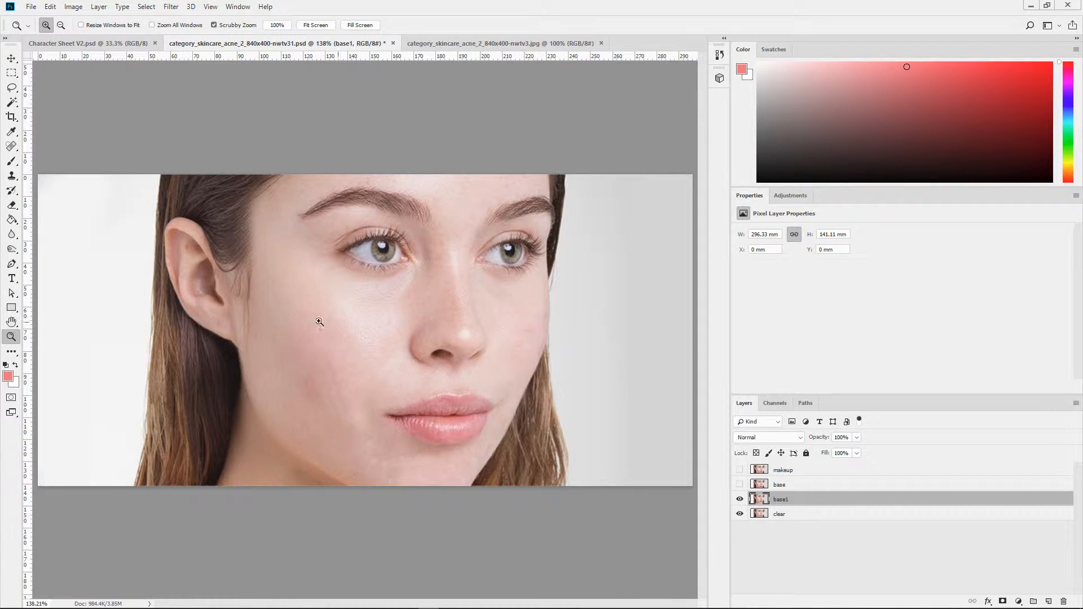
pyautogui.click(552, 319)
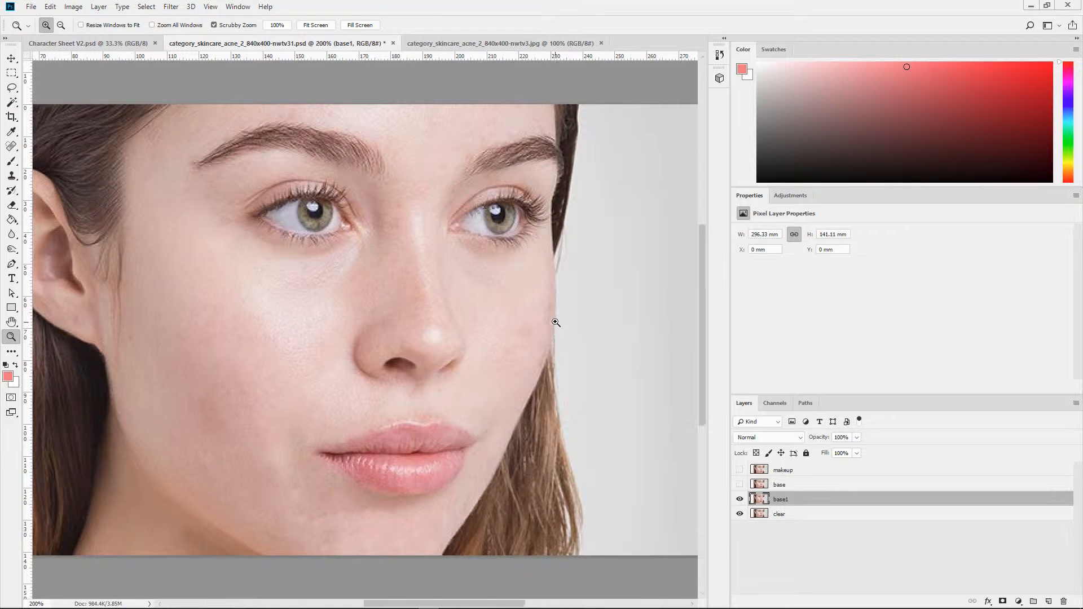
pyautogui.click(555, 321)
pyautogui.click(520, 325)
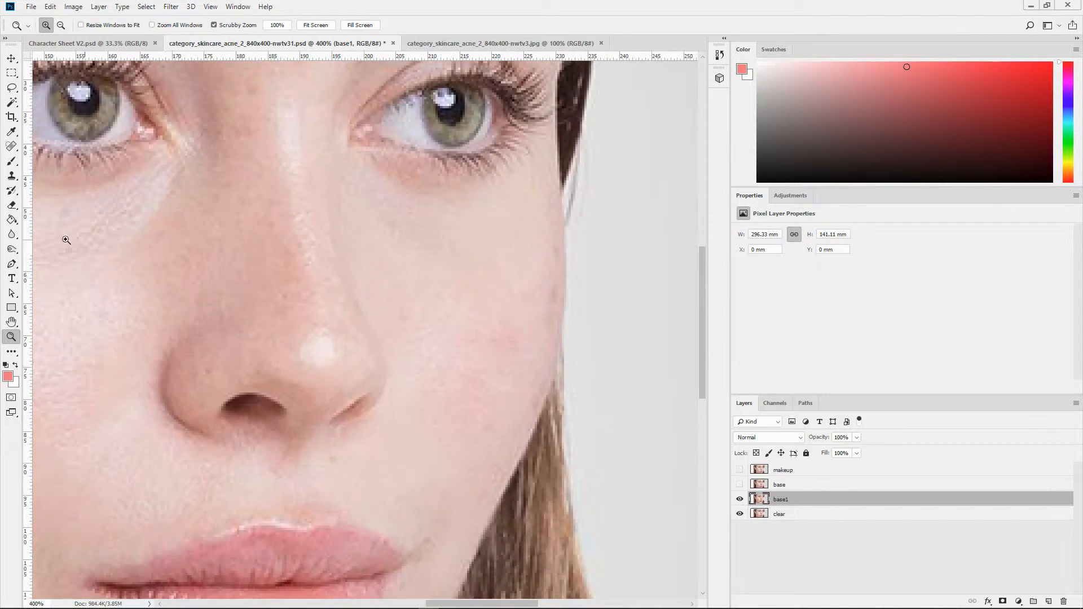
pyautogui.click(12, 146)
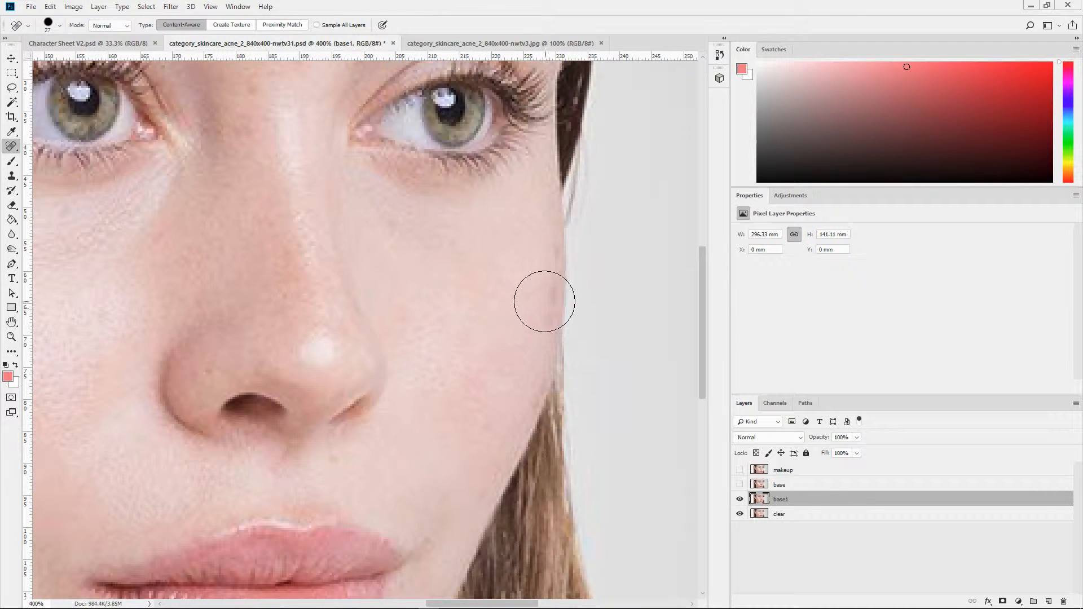
pyautogui.click(535, 299)
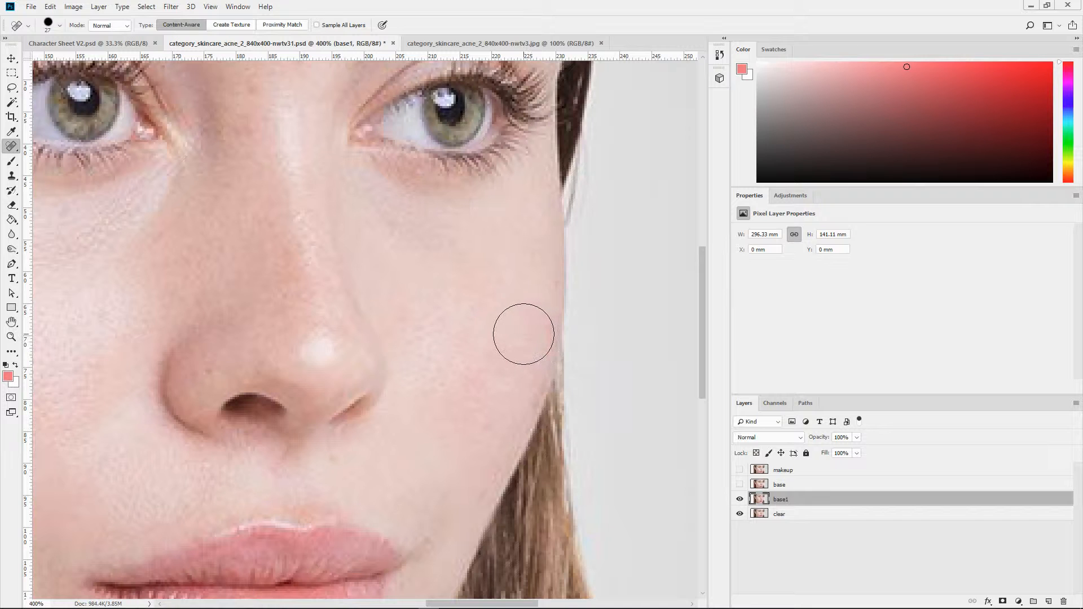
# Spot-heal the blemish on the far side of the chin, just below the lower lip.
pyautogui.scroll(5, 411, 314)
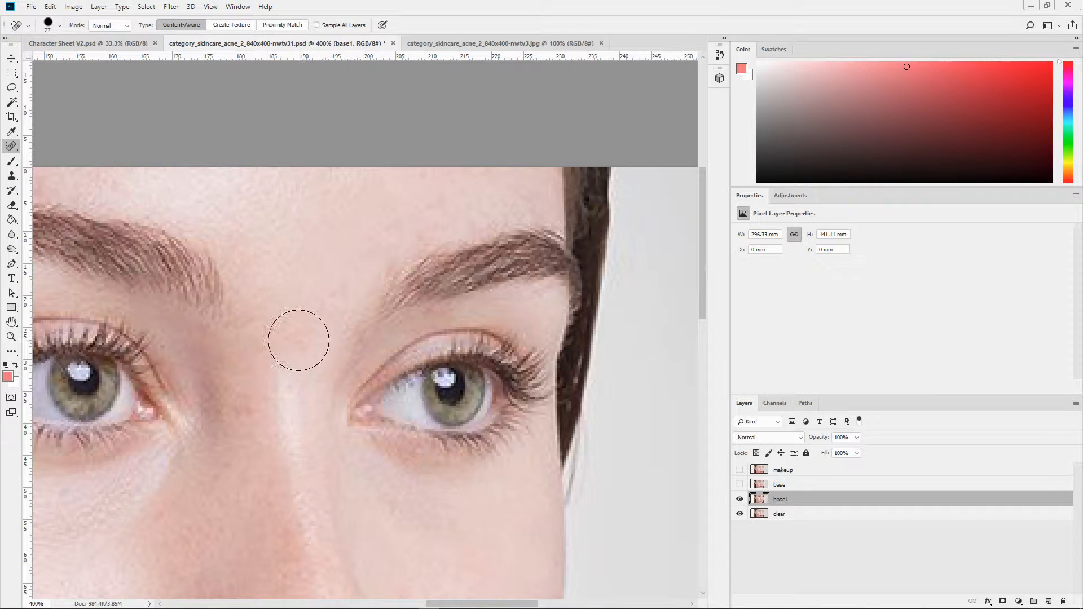
pyautogui.scroll(-1, 457, 408)
pyautogui.scroll(-10, 457, 408)
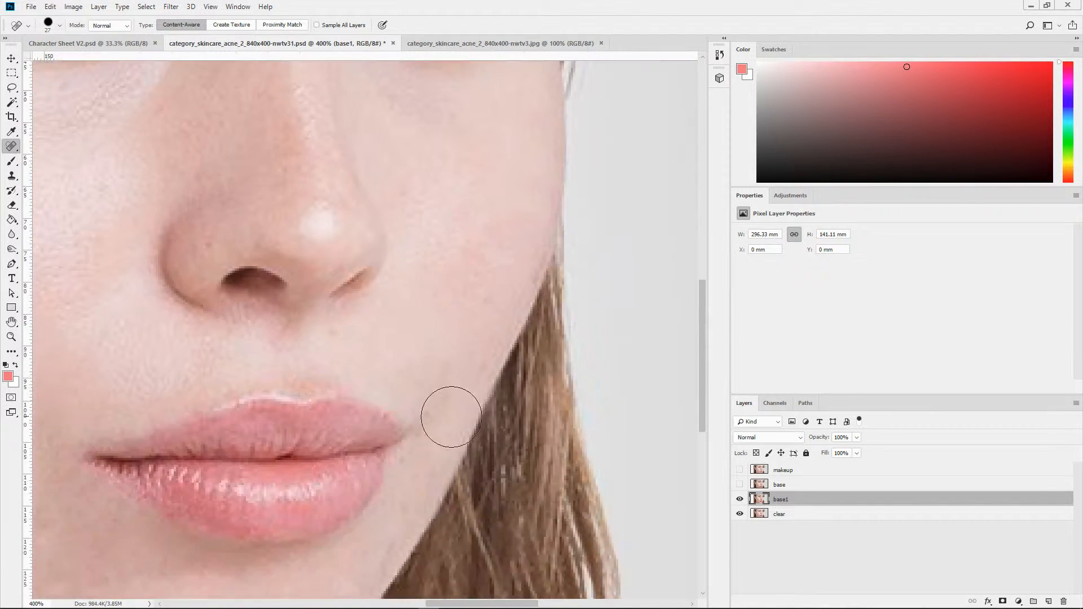
pyautogui.scroll(-2, 444, 434)
pyautogui.click(376, 467)
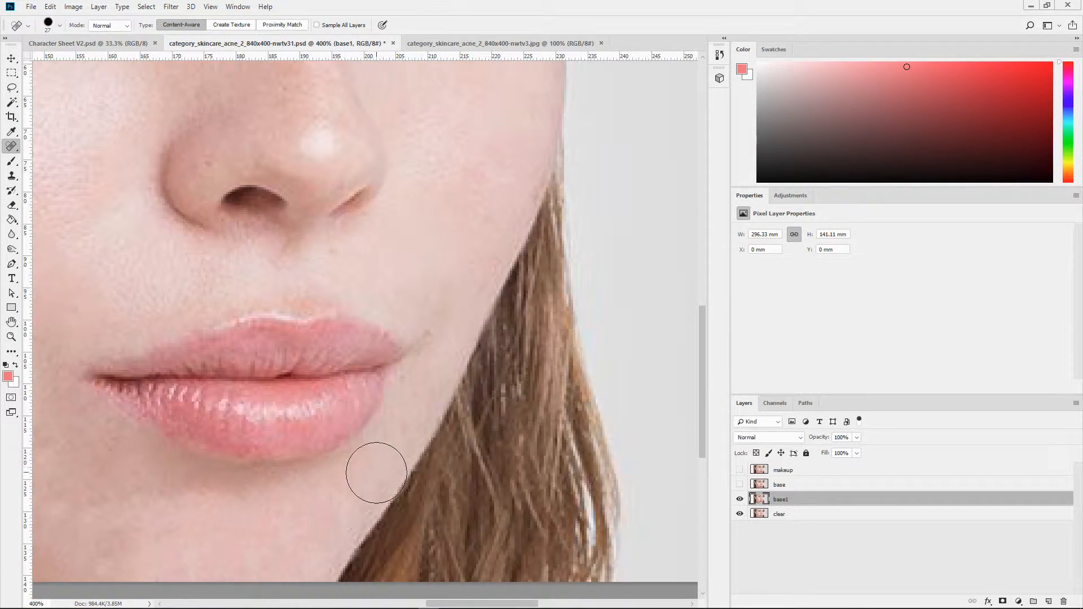
# Compare the whole portrait before and after healing by hiding and showing the base1 layer.
pyautogui.click(12, 336)
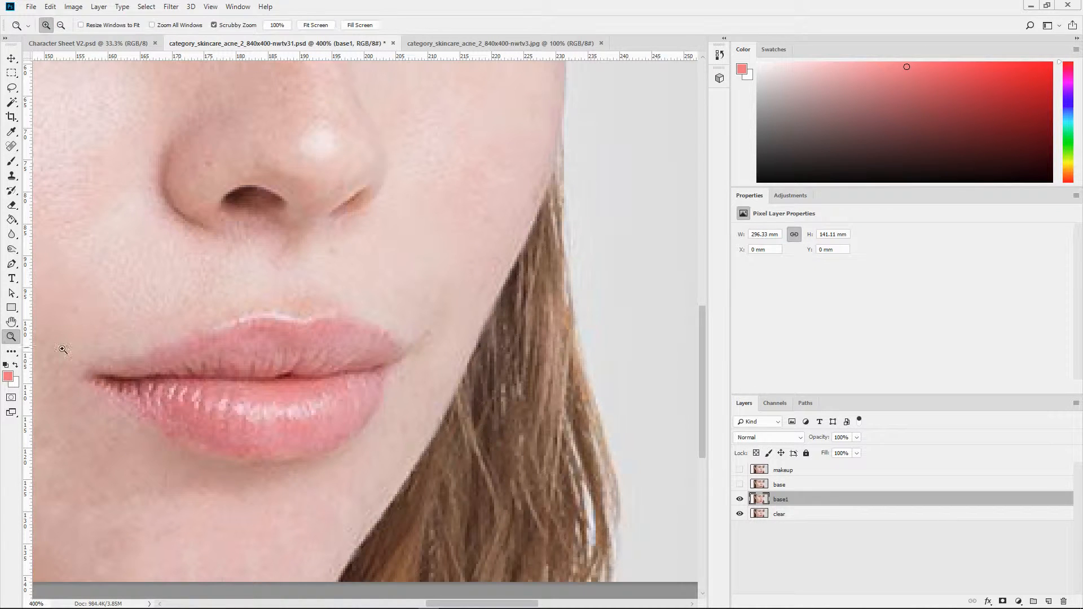
pyautogui.rightClick(164, 338)
pyautogui.click(172, 341)
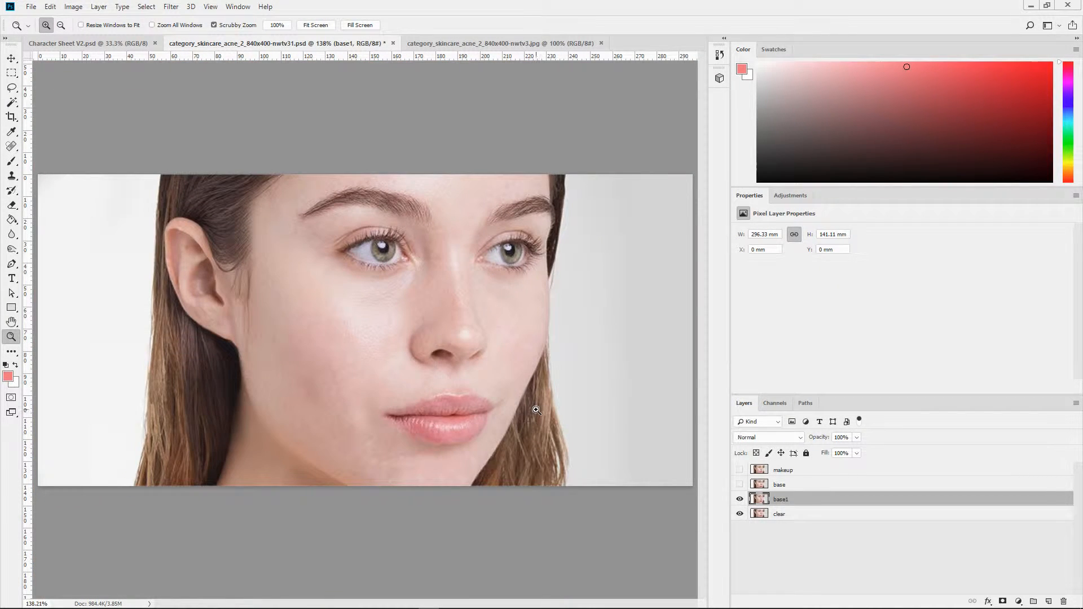
pyautogui.click(740, 500)
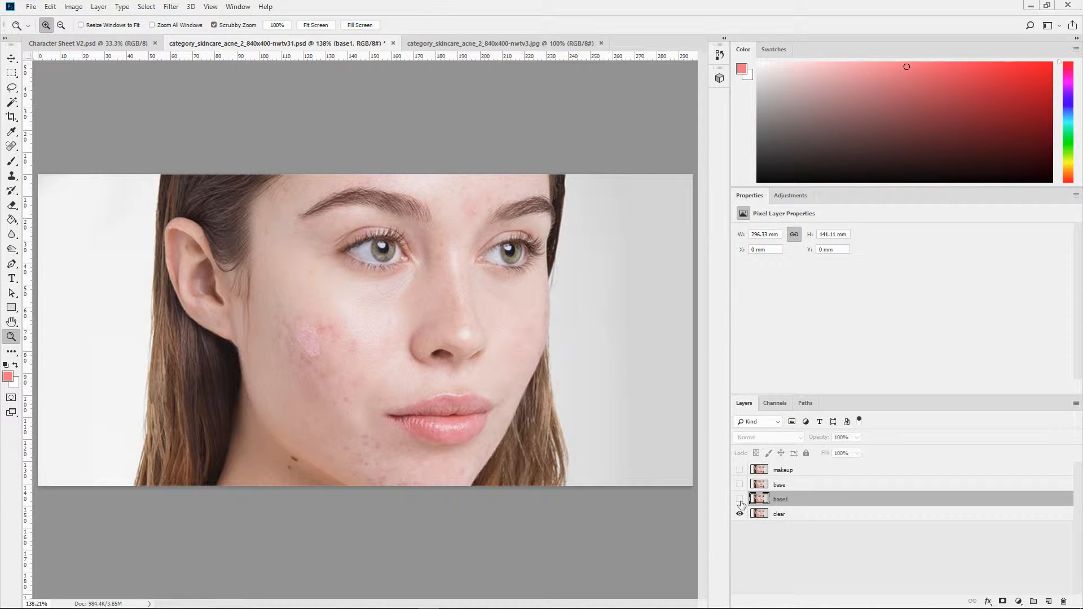
pyautogui.click(739, 500)
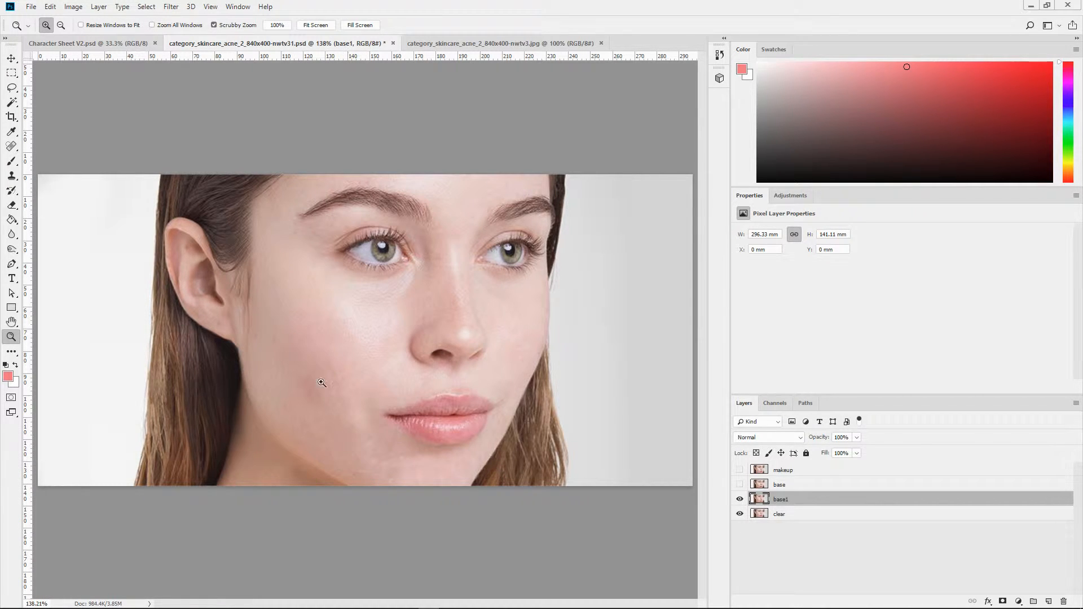
# Duplicate the base1 layer as base2.
pyautogui.rightClick(801, 499)
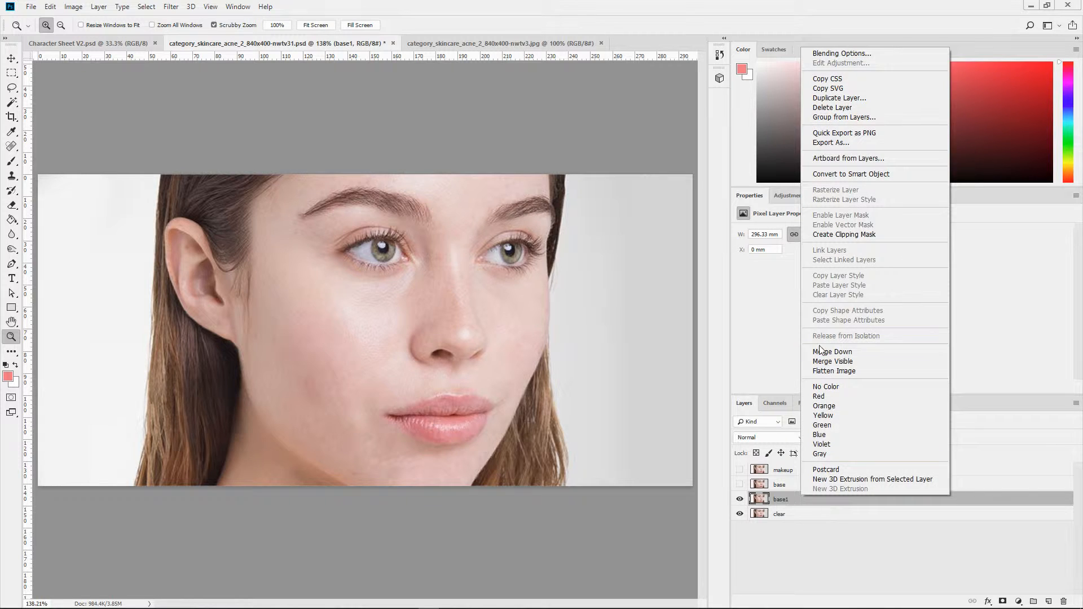
pyautogui.click(838, 98)
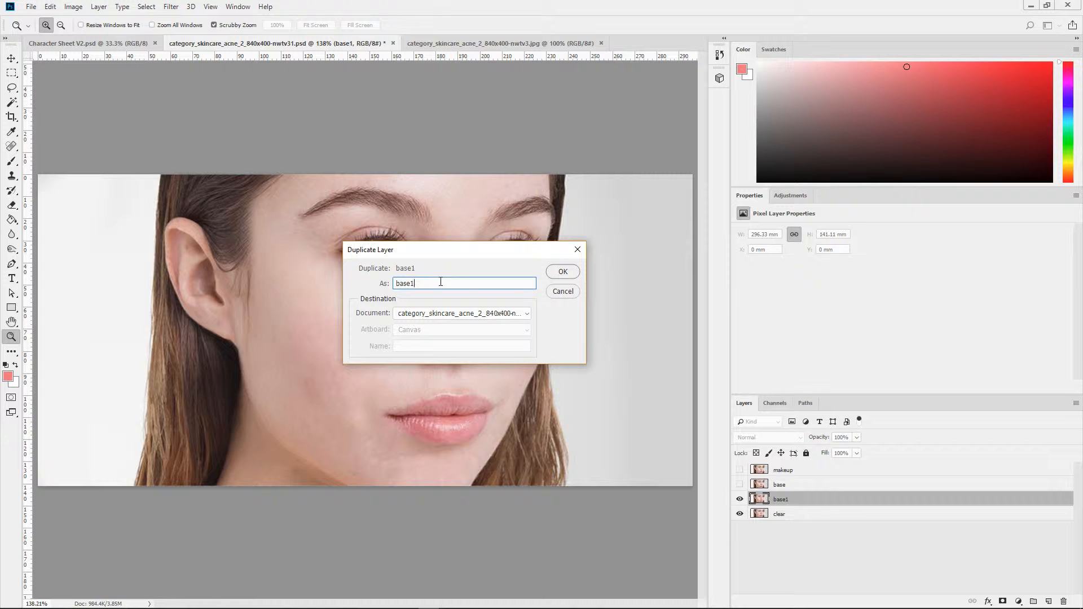
pyautogui.write('base2')
pyautogui.press('Return')
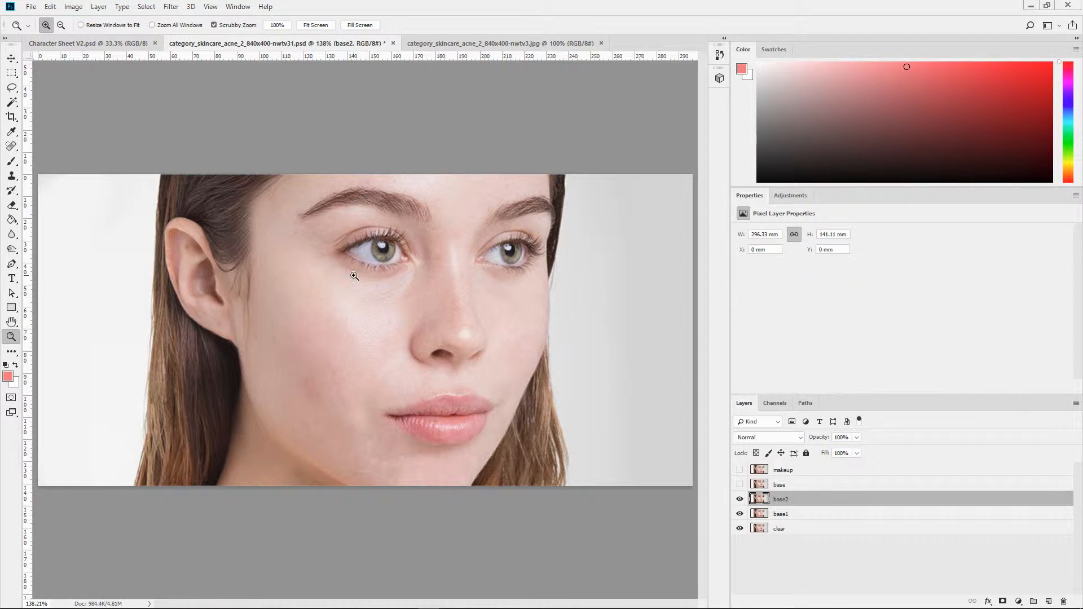
# Smooth the skin under the near eye and across the cheek on base2 with the Blur tool at 22% strength.
pyautogui.click(407, 313)
pyautogui.click(406, 313)
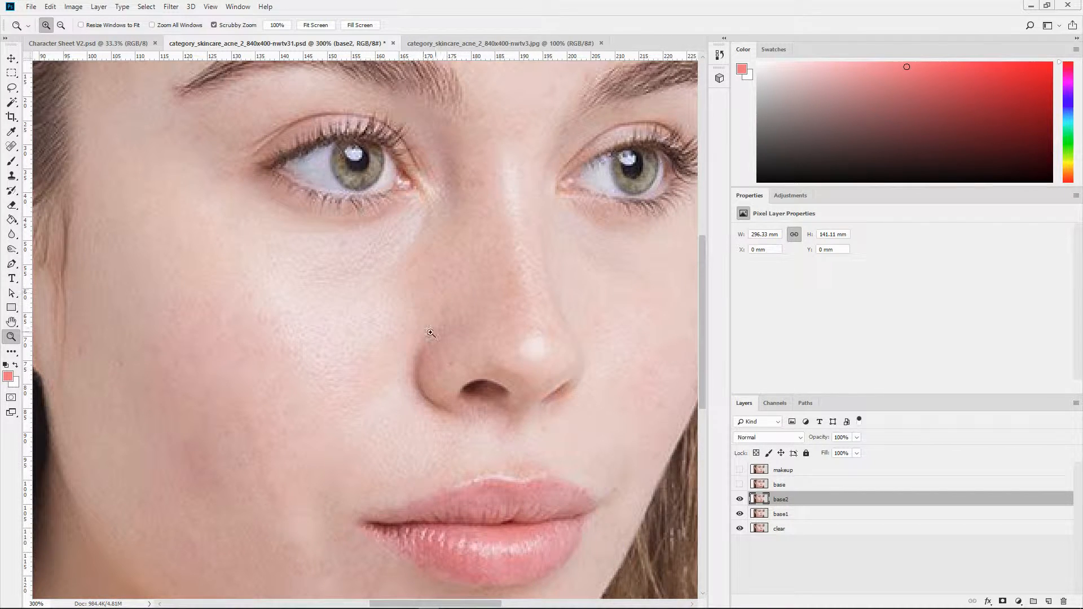
pyautogui.click(12, 235)
pyautogui.click(43, 235)
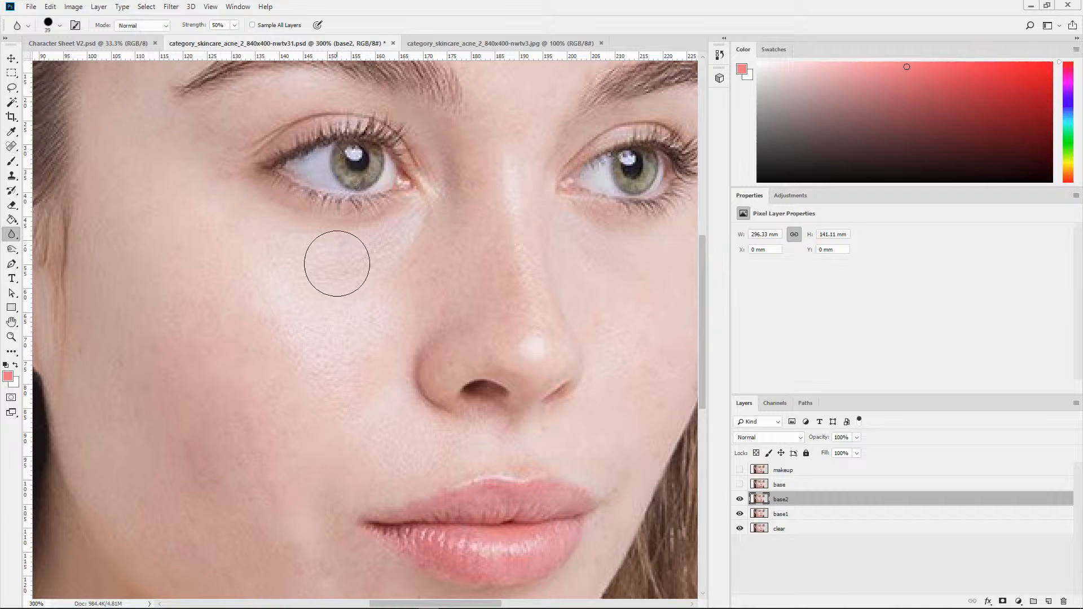
pyautogui.click(233, 26)
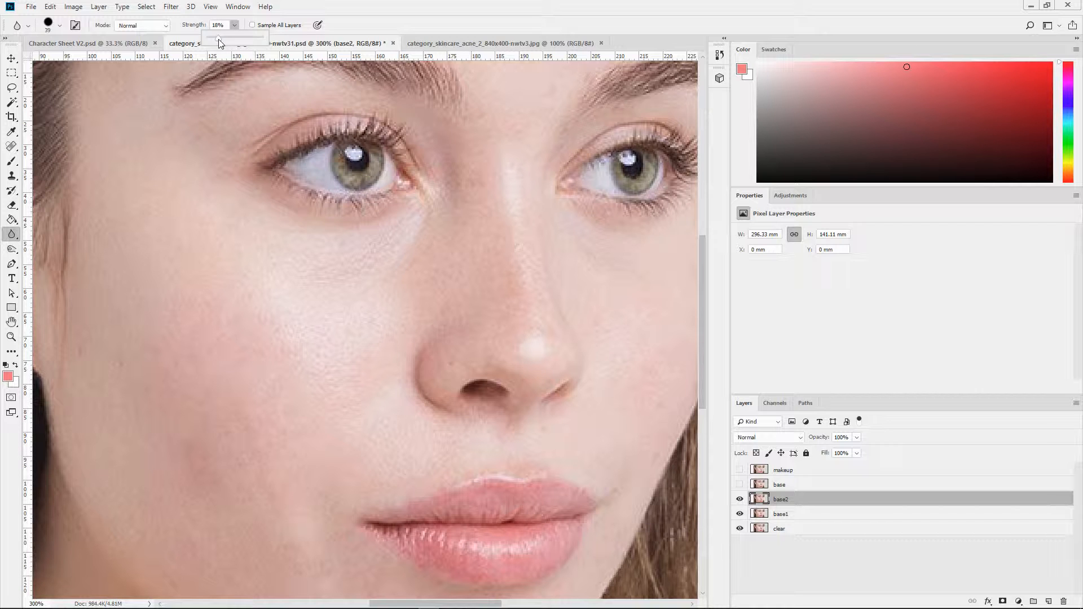
pyautogui.moveTo(220, 42); pyautogui.dragTo(220, 42)
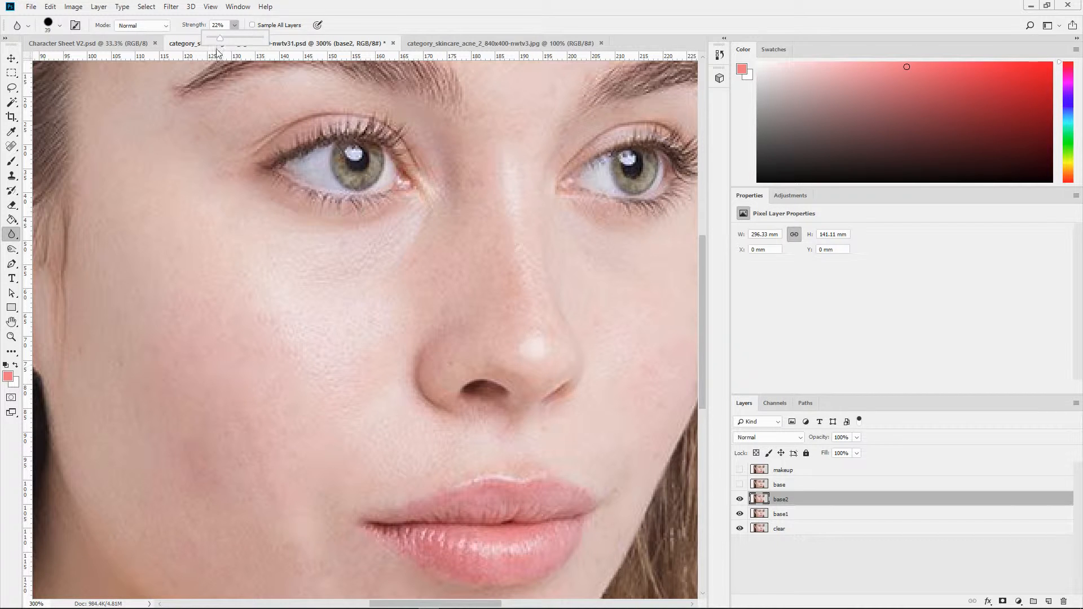
pyautogui.click(59, 26)
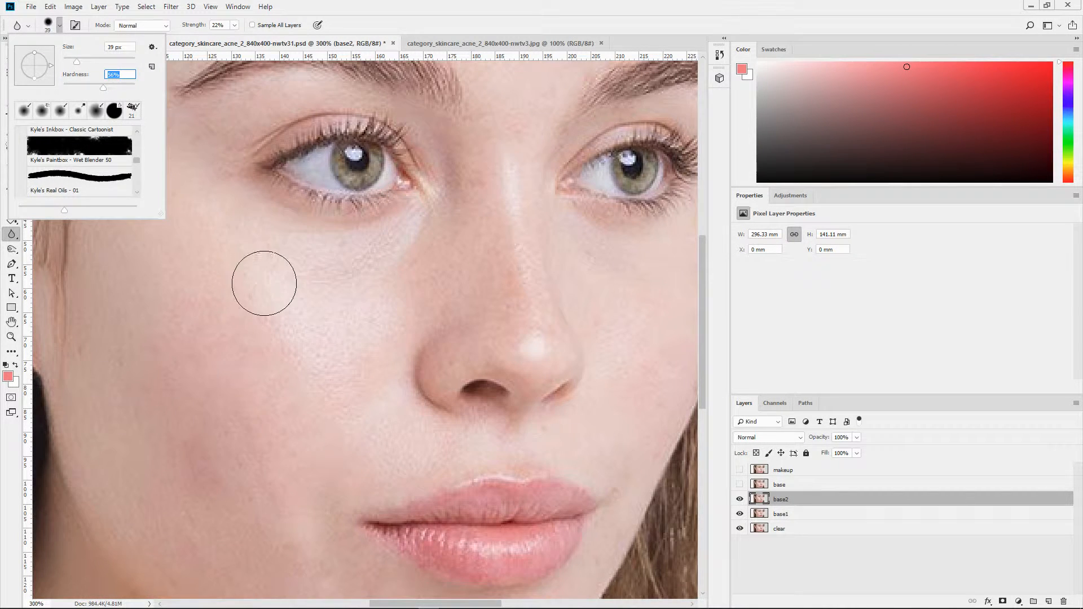
pyautogui.moveTo(370, 270)
pyautogui.mouseDown()
pyautogui.moveTo(312, 273)
pyautogui.moveTo(362, 272)
pyautogui.moveTo(386, 256)
pyautogui.moveTo(261, 258)
pyautogui.moveTo(345, 271)
pyautogui.moveTo(383, 251)
pyautogui.moveTo(204, 206)
pyautogui.moveTo(301, 259)
pyautogui.moveTo(405, 252)
pyautogui.moveTo(310, 298)
pyautogui.moveTo(333, 315)
pyautogui.moveTo(296, 326)
pyautogui.moveTo(383, 280)
pyautogui.moveTo(247, 340)
pyautogui.moveTo(363, 300)
pyautogui.moveTo(423, 298)
pyautogui.moveTo(322, 377)
pyautogui.moveTo(355, 383)
pyautogui.moveTo(347, 356)
pyautogui.moveTo(290, 367)
pyautogui.moveTo(354, 339)
pyautogui.moveTo(308, 386)
pyautogui.moveTo(375, 340)
pyautogui.moveTo(346, 411)
pyautogui.moveTo(403, 354)
pyautogui.moveTo(431, 270)
pyautogui.moveTo(369, 351)
pyautogui.moveTo(138, 175)
pyautogui.moveTo(247, 260)
pyautogui.moveTo(145, 234)
pyautogui.moveTo(241, 285)
pyautogui.moveTo(151, 296)
pyautogui.moveTo(332, 374)
pyautogui.moveTo(348, 413)
pyautogui.moveTo(422, 434)
pyautogui.moveTo(324, 438)
pyautogui.mouseUp()
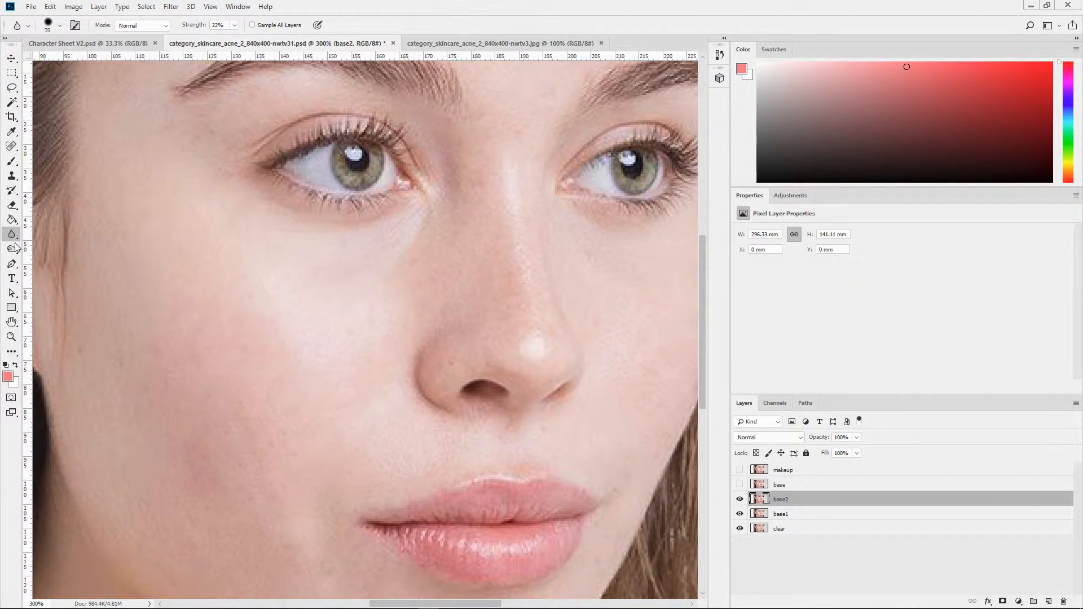
pyautogui.moveTo(258, 352)
pyautogui.mouseDown()
pyautogui.moveTo(441, 431)
pyautogui.moveTo(392, 417)
pyautogui.moveTo(425, 454)
pyautogui.moveTo(411, 442)
pyautogui.moveTo(316, 459)
pyautogui.moveTo(495, 456)
pyautogui.moveTo(363, 413)
pyautogui.moveTo(470, 237)
pyautogui.moveTo(420, 290)
pyautogui.moveTo(471, 139)
pyautogui.moveTo(467, 208)
pyautogui.moveTo(480, 196)
pyautogui.moveTo(523, 286)
pyautogui.moveTo(507, 244)
pyautogui.moveTo(504, 304)
pyautogui.moveTo(461, 282)
pyautogui.moveTo(438, 297)
pyautogui.moveTo(375, 296)
pyautogui.moveTo(429, 259)
pyautogui.mouseUp()
# Smooth the remaining skin on the forehead, nose, cheeks, chin and far side of the face on base2 with the Blur tool at 22% strength.
pyautogui.scroll(8, 398, 244)
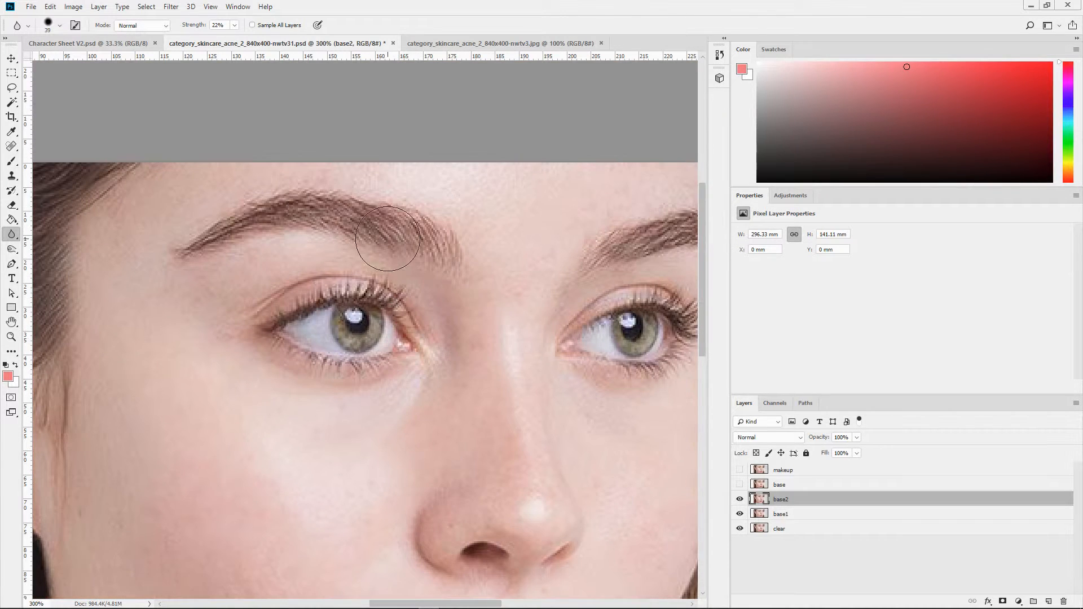
pyautogui.scroll(1, 359, 246)
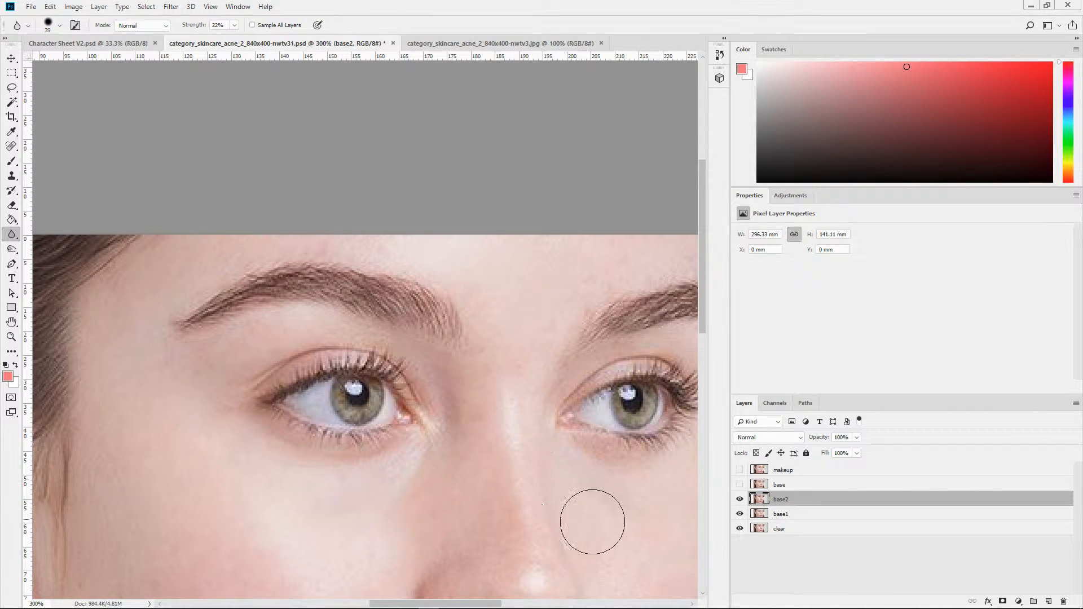
pyautogui.scroll(-2, 535, 503)
pyautogui.scroll(-3, 536, 503)
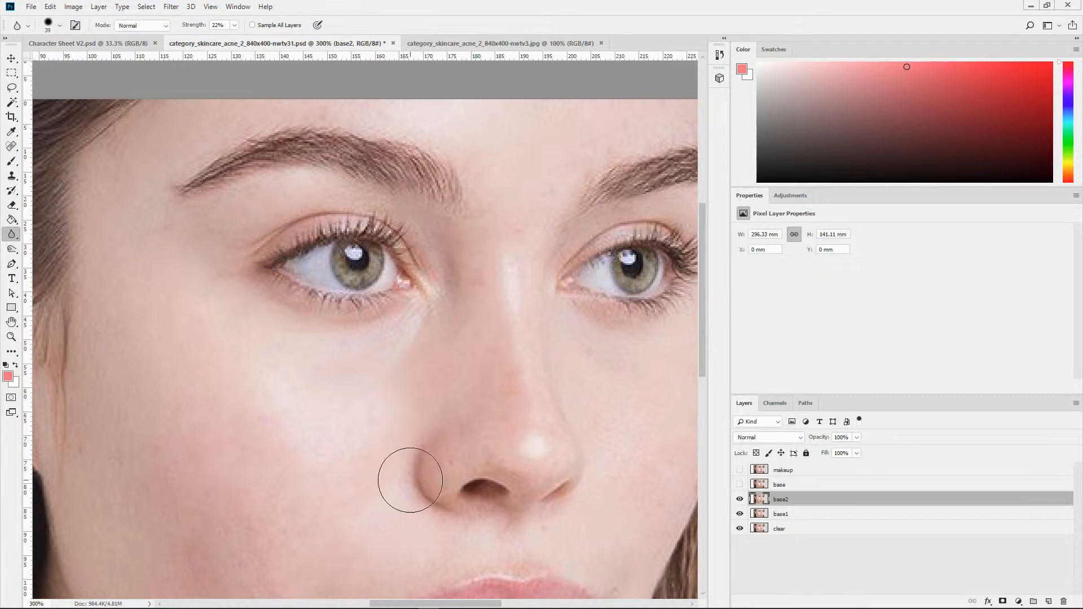
pyautogui.scroll(-5, 395, 496)
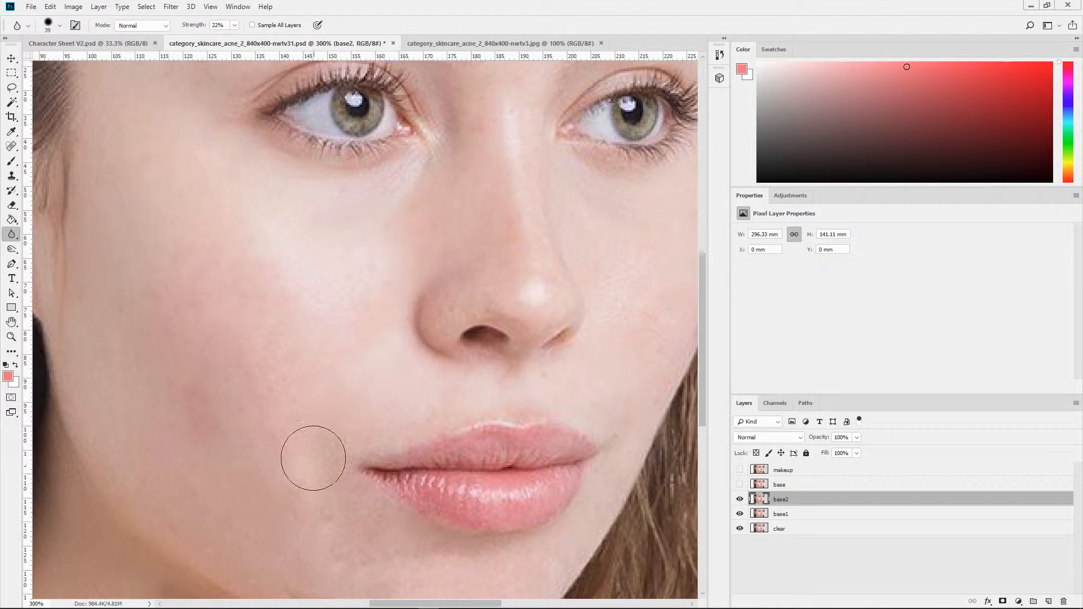
pyautogui.scroll(-3, 357, 524)
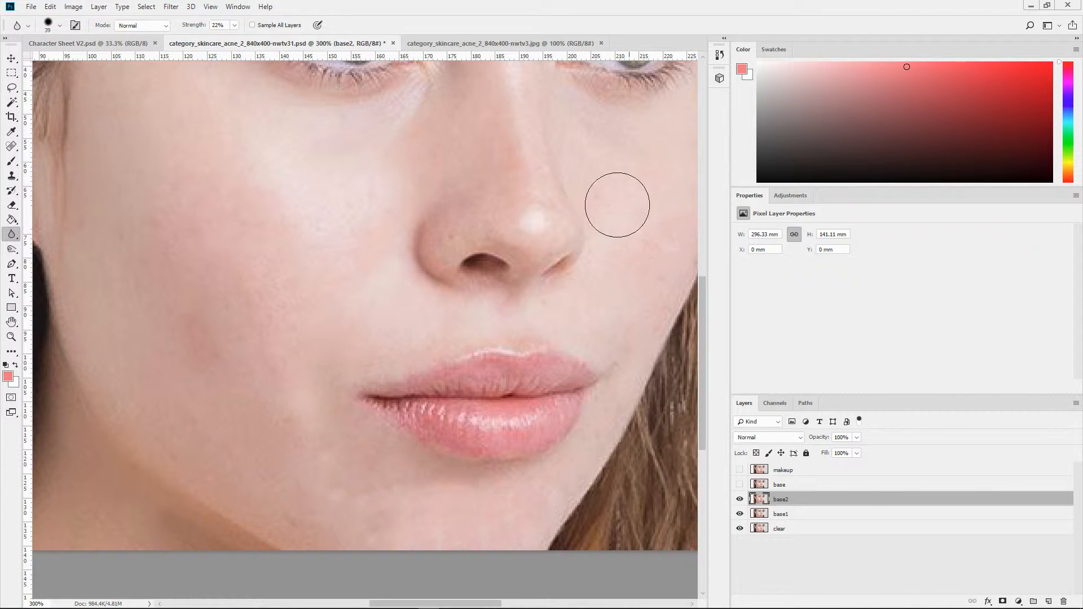
pyautogui.scroll(3, 608, 192)
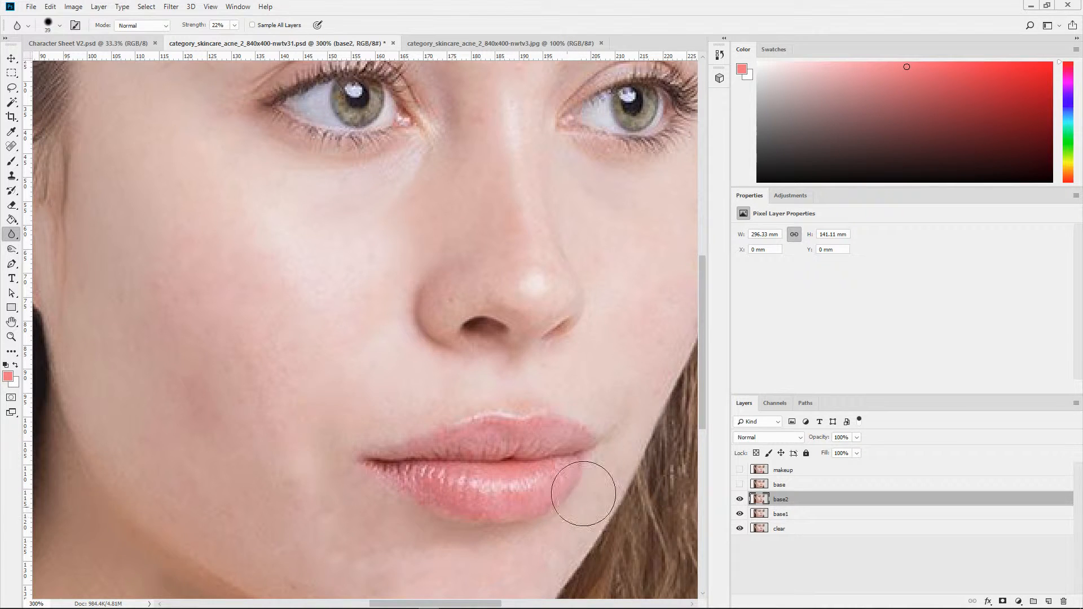
pyautogui.scroll(6, 602, 382)
pyautogui.scroll(3, 601, 392)
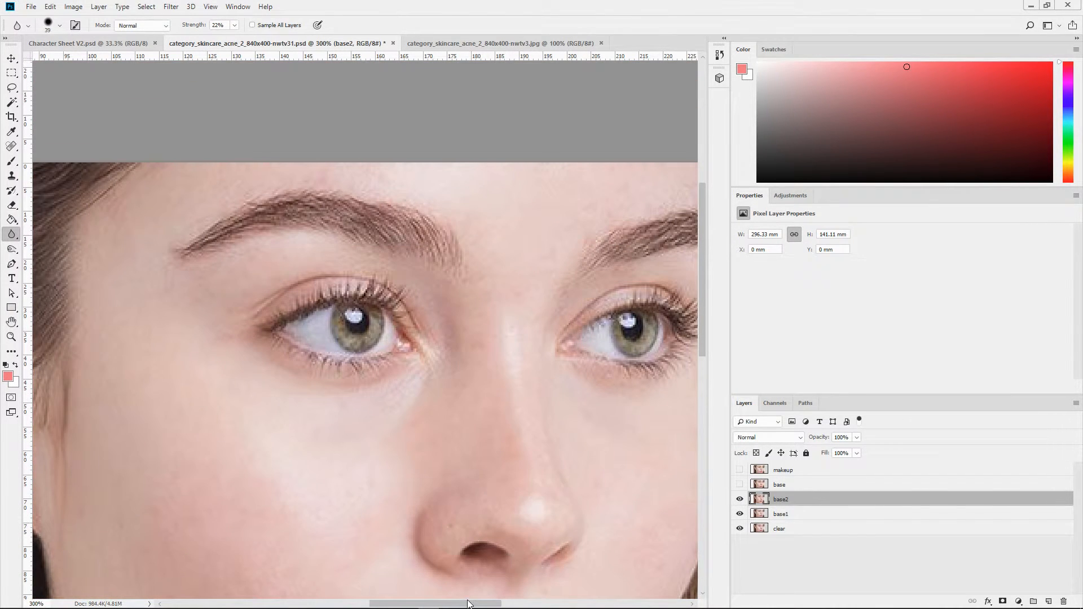
pyautogui.moveTo(469, 607); pyautogui.dragTo(510, 593)
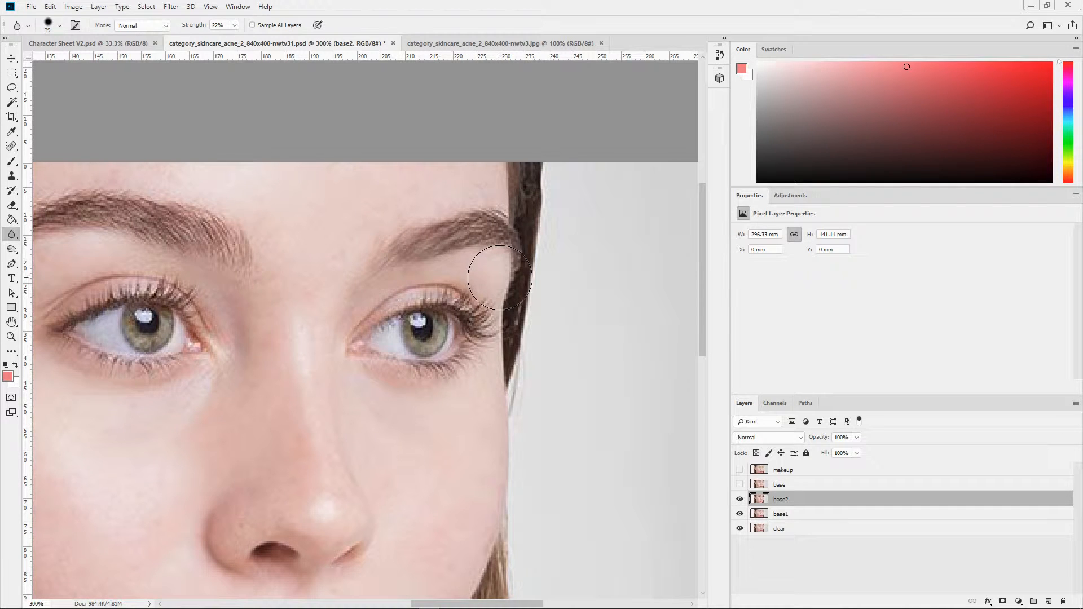
# Compare the whole portrait before and after blurring by hiding and showing the base2 layer.
pyautogui.click(10, 337)
pyautogui.rightClick(169, 335)
pyautogui.click(202, 343)
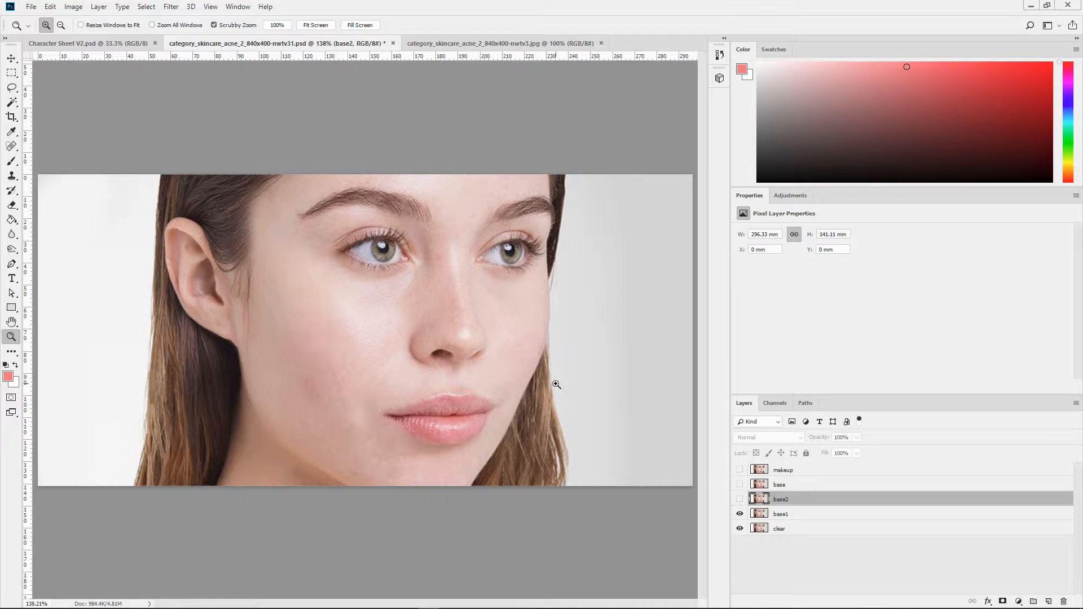
pyautogui.click(446, 285)
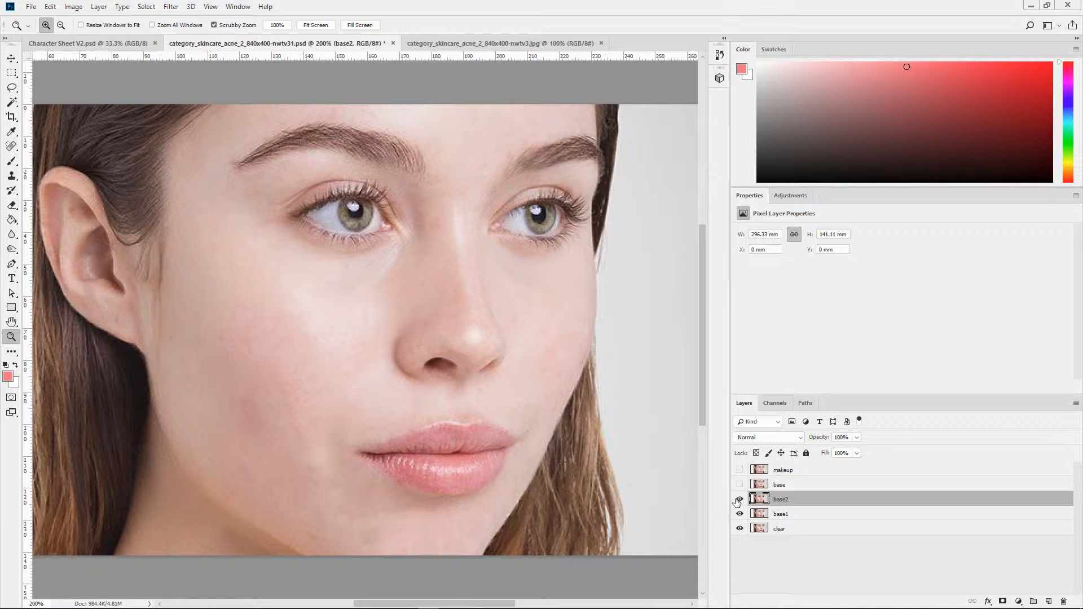
# Duplicate the base2 layer as base3.
pyautogui.rightClick(804, 501)
pyautogui.click(852, 100)
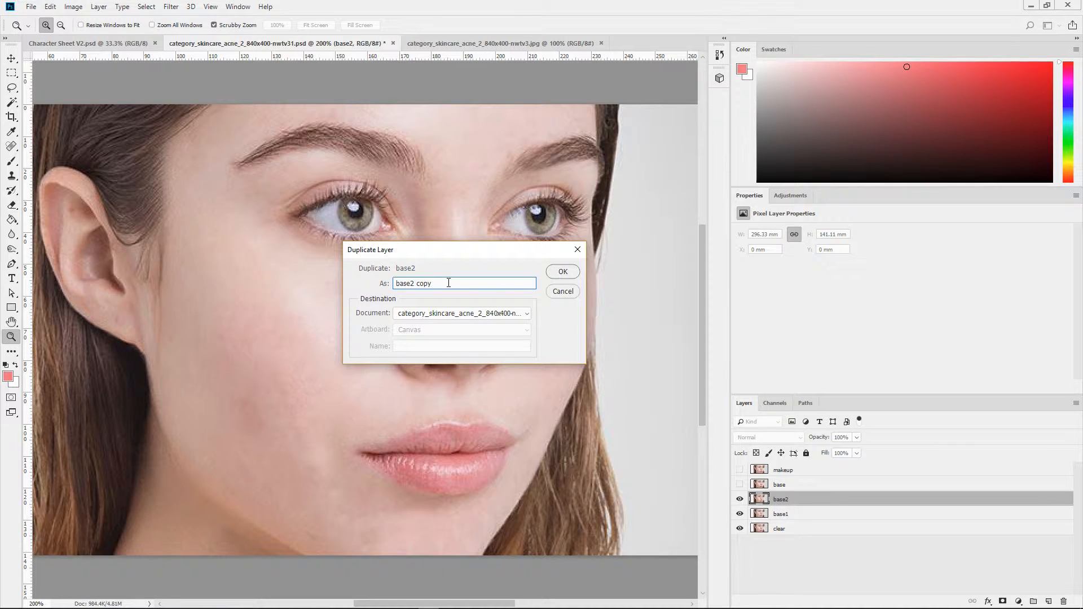
pyautogui.write('base3')
pyautogui.press('Return')
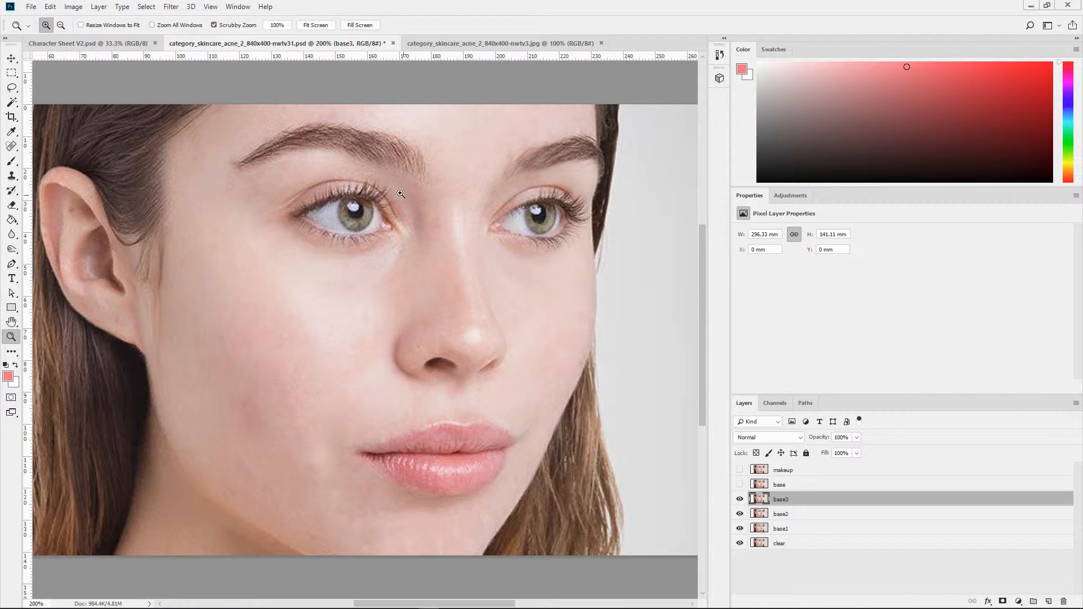
# Outline the near eye's opening freehand with the Lasso tool, set a 2 px feather, and invert the selection.
pyautogui.scroll(3, 324, 243)
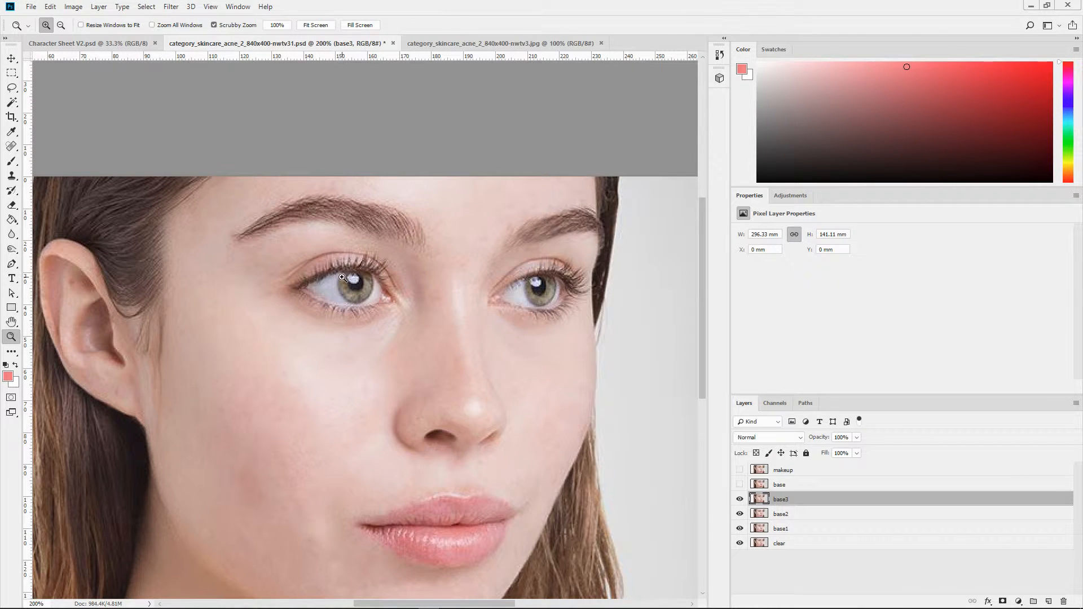
pyautogui.moveTo(342, 277); pyautogui.dragTo(334, 282)
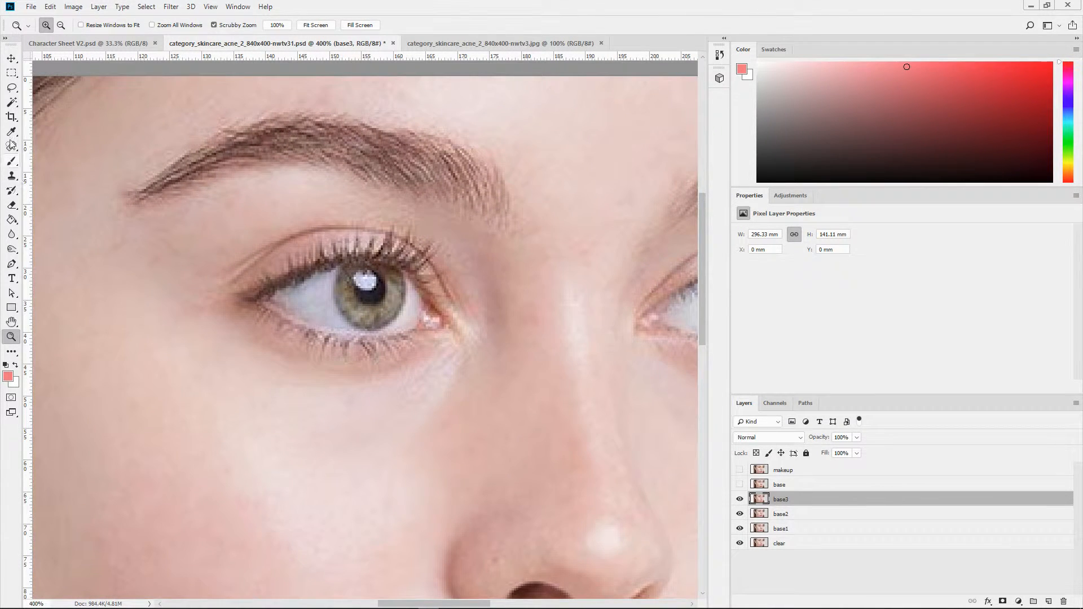
pyautogui.click(12, 91)
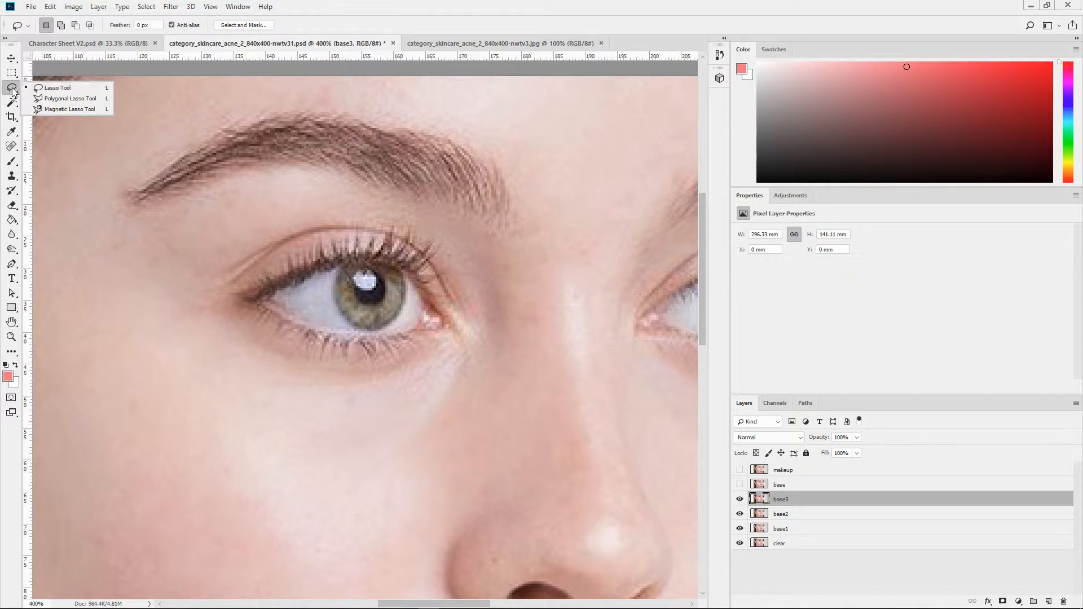
pyautogui.click(52, 89)
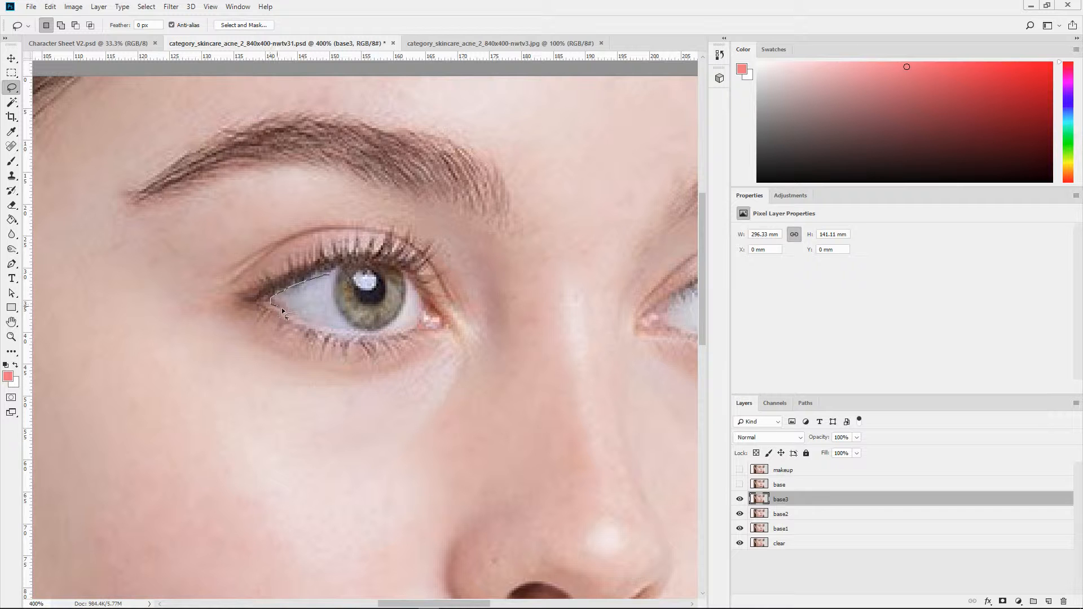
pyautogui.moveTo(358, 328); pyautogui.dragTo(402, 327)
pyautogui.click(138, 25)
pyautogui.write('2')
pyautogui.click(146, 7)
pyautogui.click(165, 59)
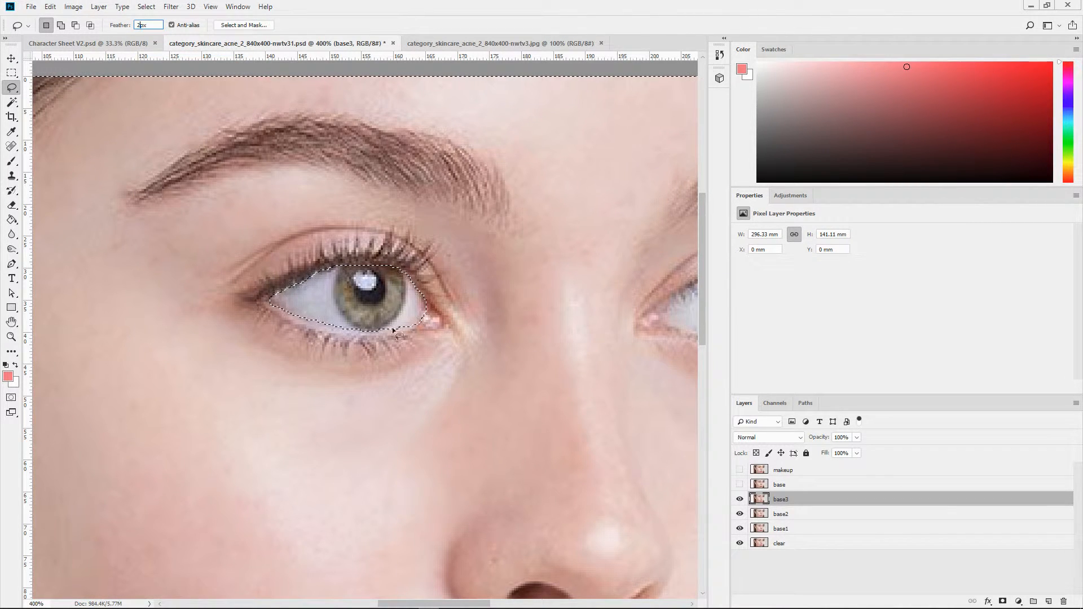
# Darken the lash line around the near eye on base3 with the Burn tool, using the Midtones range at 24% exposure.
pyautogui.click(11, 249)
pyautogui.click(56, 260)
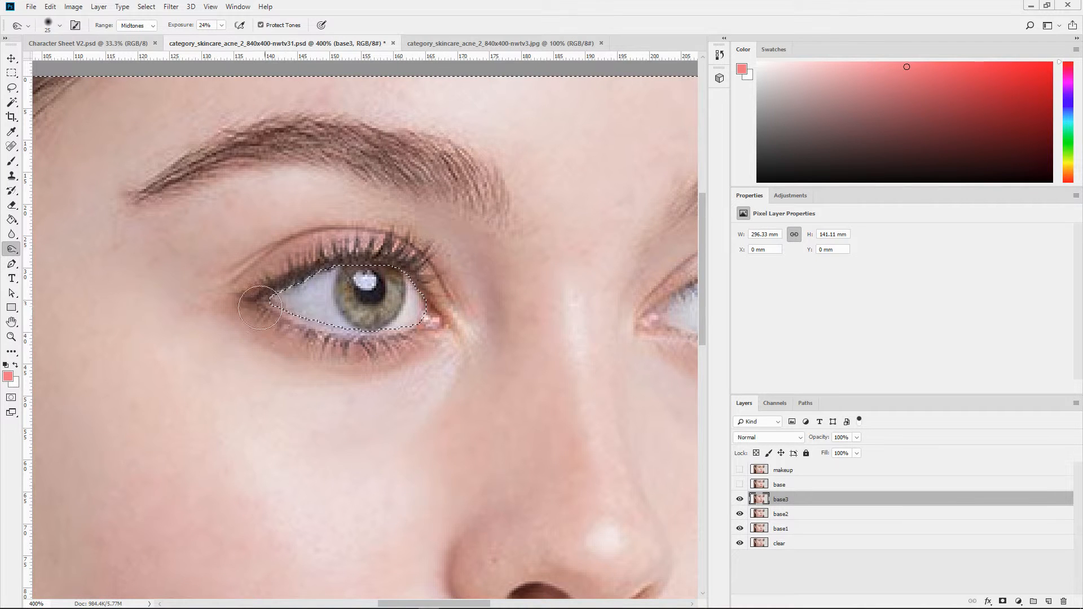
pyautogui.moveTo(260, 307); pyautogui.dragTo(274, 305)
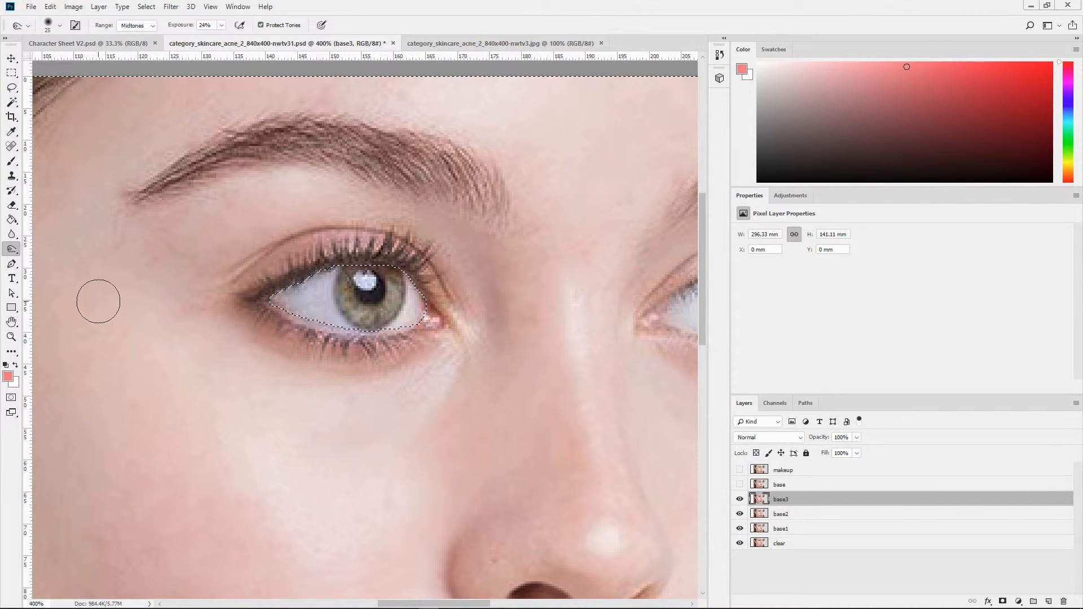
# Clear the near eye's selection and outline the far eye's opening freehand with the Lasso tool at 2 px feather.
pyautogui.click(11, 337)
pyautogui.rightClick(177, 318)
pyautogui.click(195, 322)
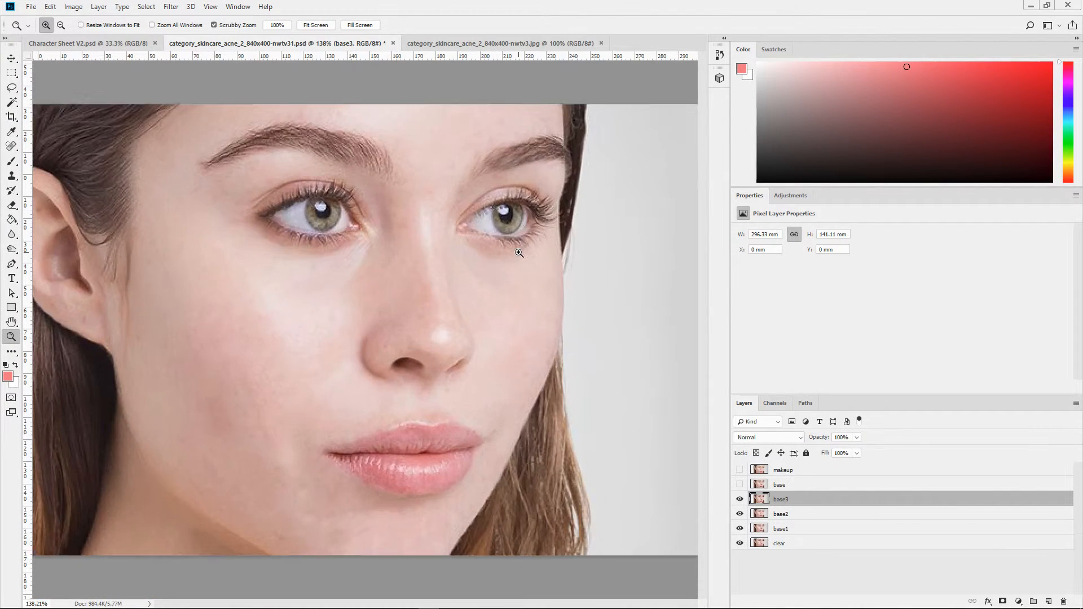
pyautogui.click(520, 253)
pyautogui.click(519, 214)
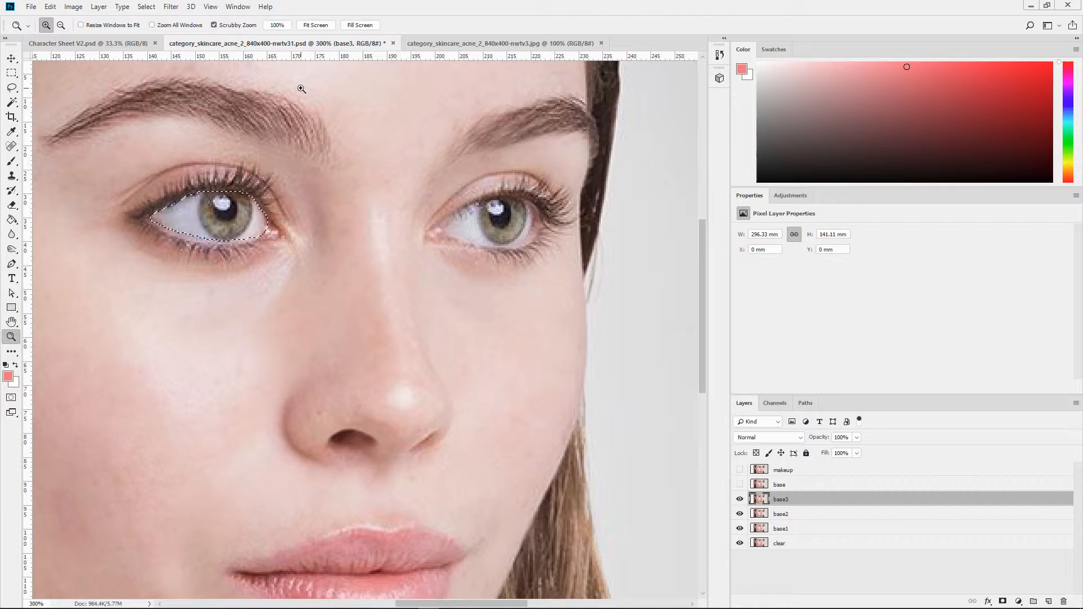
pyautogui.click(146, 7)
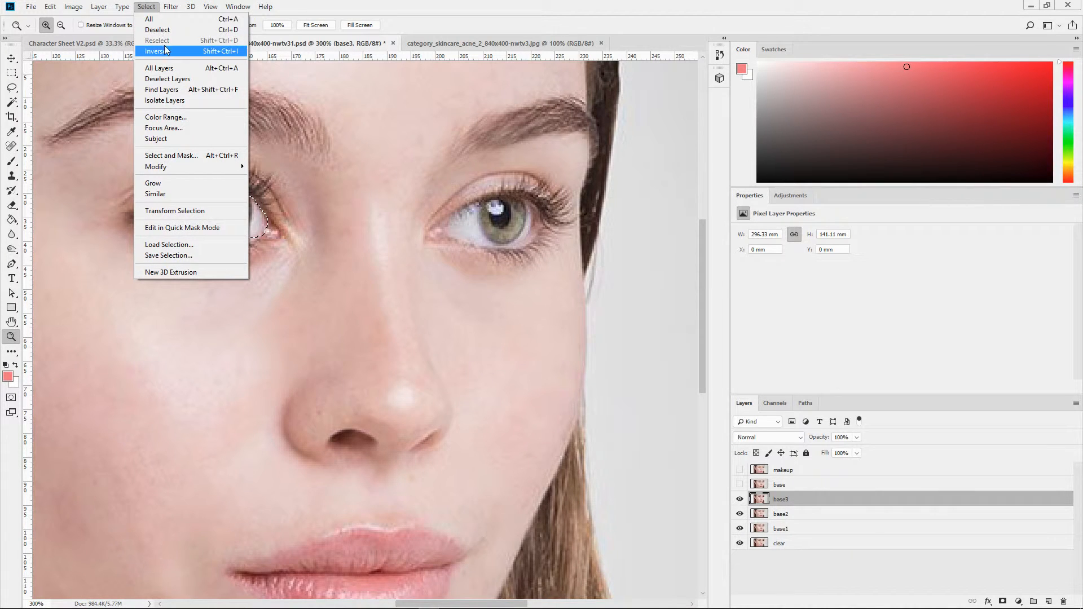
pyautogui.click(158, 29)
pyautogui.click(512, 206)
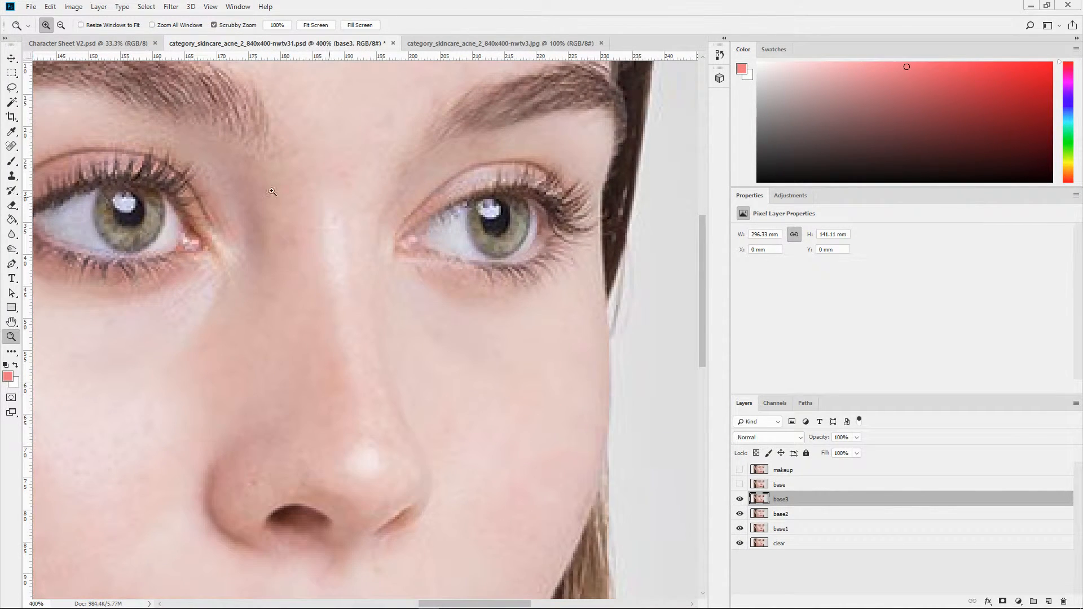
pyautogui.click(11, 88)
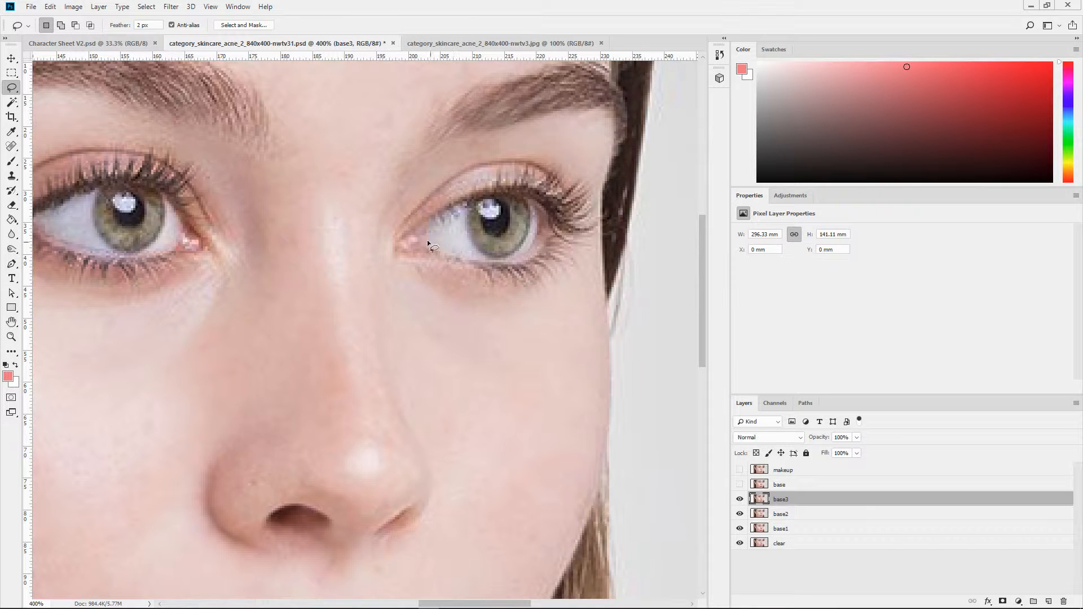
pyautogui.moveTo(433, 228)
pyautogui.mouseDown()
pyautogui.moveTo(511, 198)
pyautogui.moveTo(531, 204)
pyautogui.moveTo(543, 240)
pyautogui.moveTo(479, 262)
pyautogui.moveTo(438, 255)
pyautogui.moveTo(432, 228)
pyautogui.mouseUp()
# Darken the far eye's lash line outside its inverted selection with the Burn tool at 24% exposure, and deselect.
pyautogui.click(13, 250)
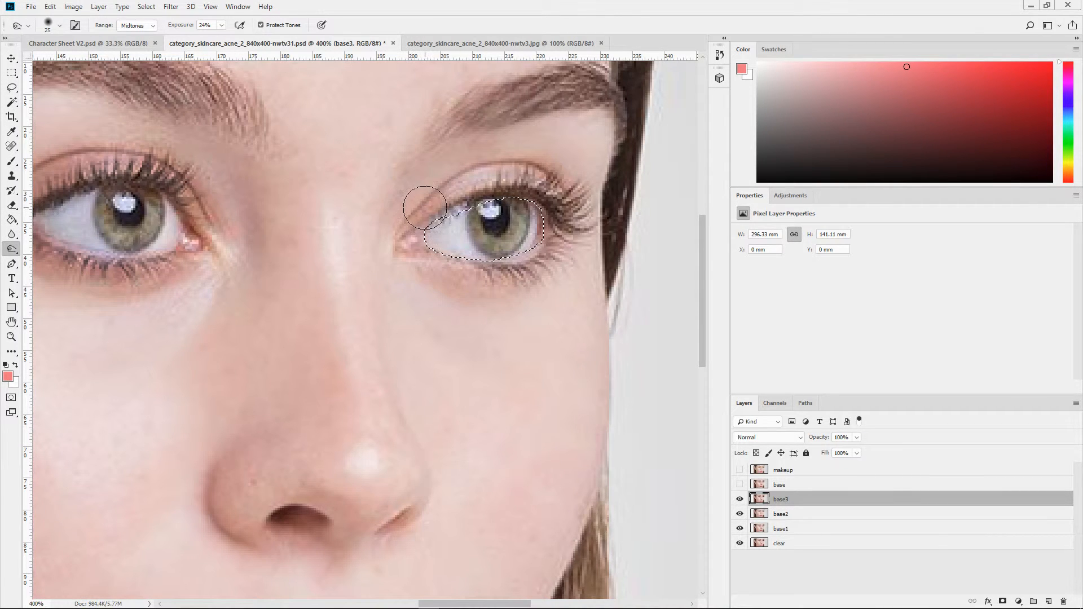
pyautogui.click(146, 7)
pyautogui.click(150, 52)
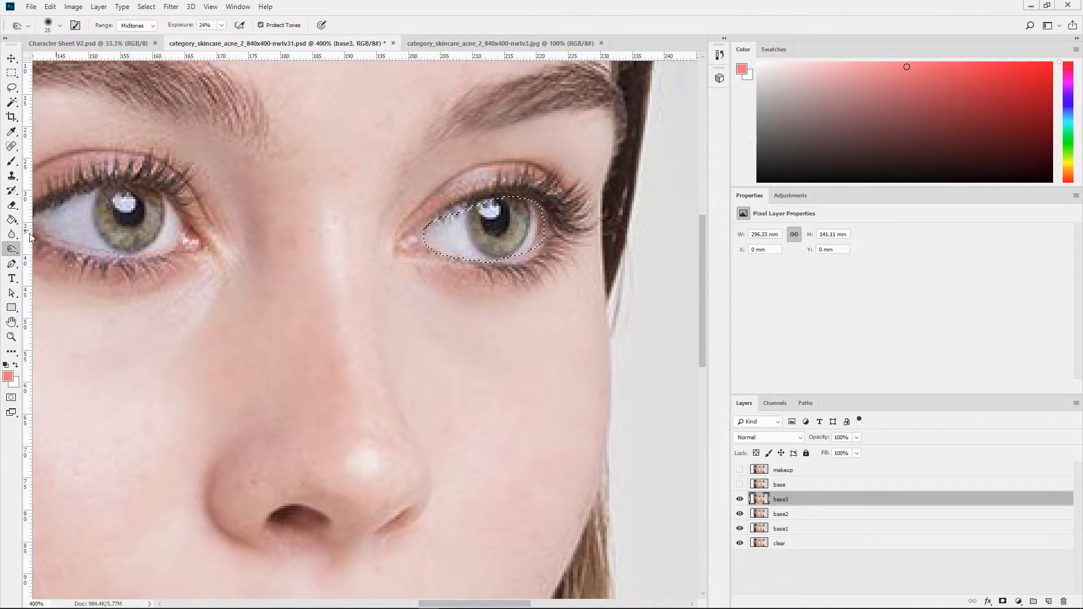
pyautogui.click(12, 337)
pyautogui.rightClick(173, 316)
pyautogui.click(194, 322)
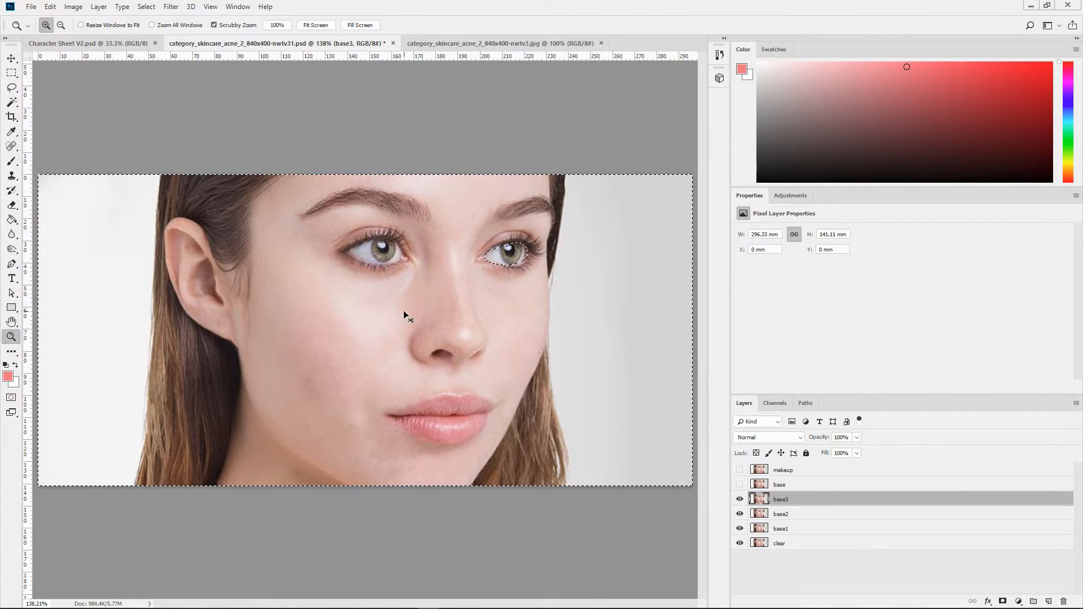
pyautogui.hotkey('ctrl', 'd')
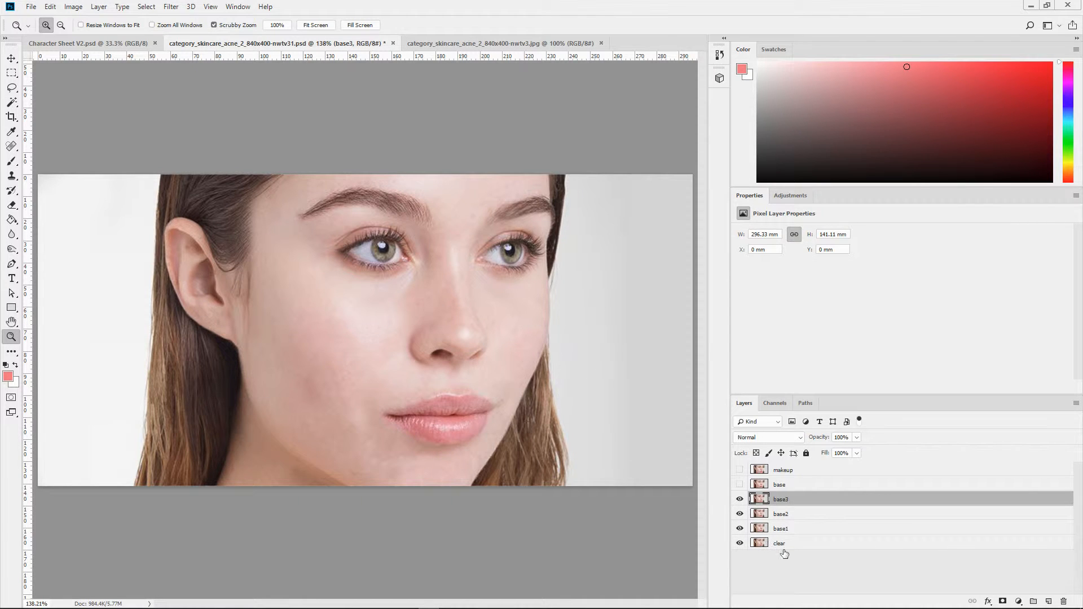
# Compare the eyes before and after darkening by hiding and showing the base3 layer.
pyautogui.click(739, 499)
pyautogui.click(740, 499)
pyautogui.click(740, 499)
pyautogui.click(740, 499)
# Duplicate the base3 layer as base4.
pyautogui.rightClick(825, 504)
pyautogui.click(847, 101)
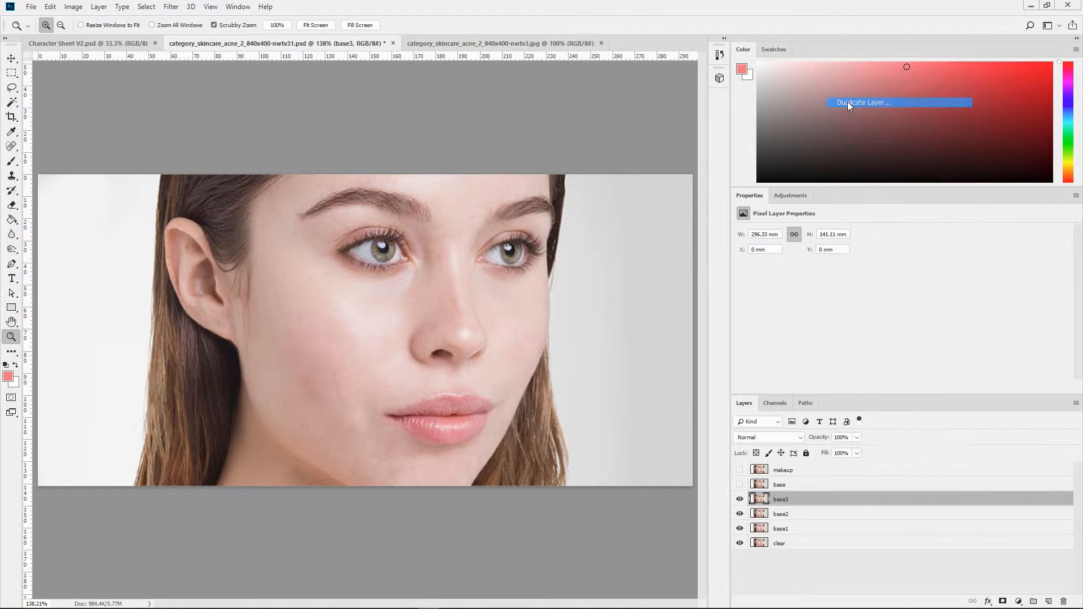
pyautogui.click(441, 282)
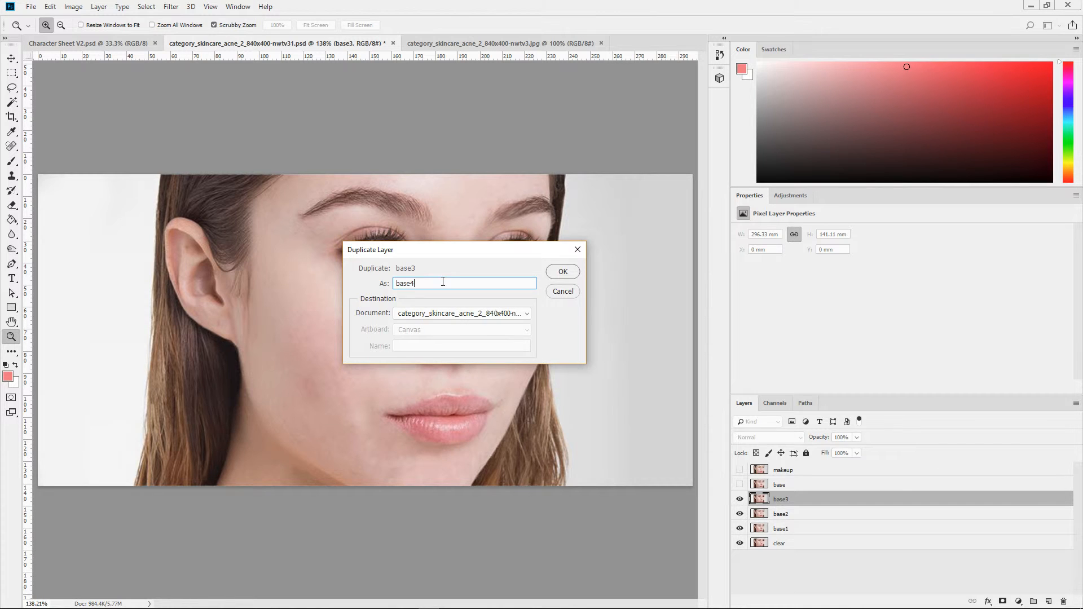
pyautogui.press('Return')
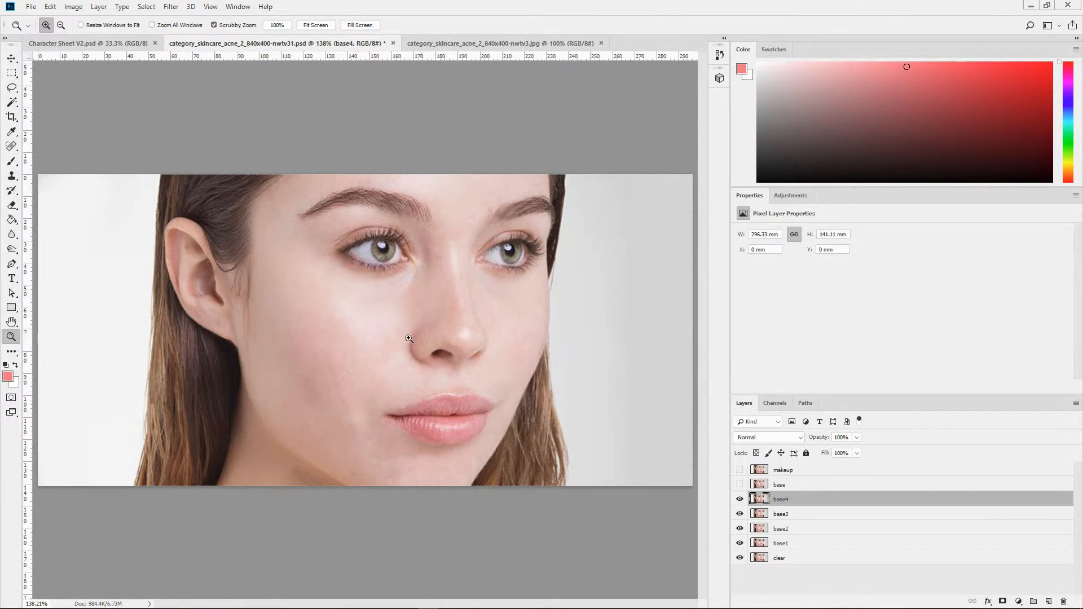
# Set up the Brush tool with muted gold #bc9c58 as the foreground color for the near eye's shadow.
pyautogui.click(388, 228)
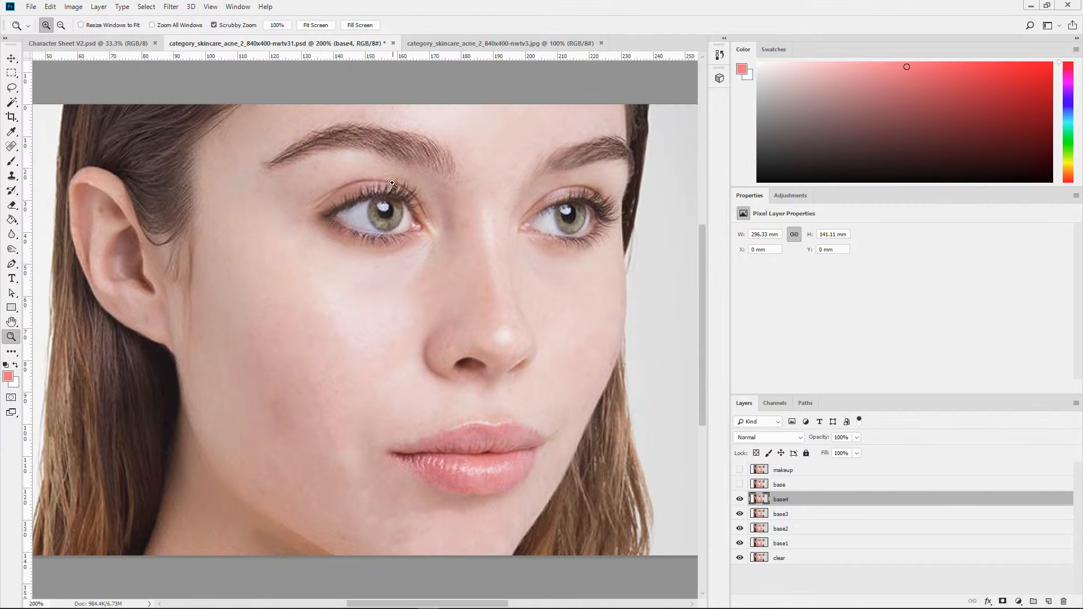
pyautogui.click(391, 168)
pyautogui.click(390, 165)
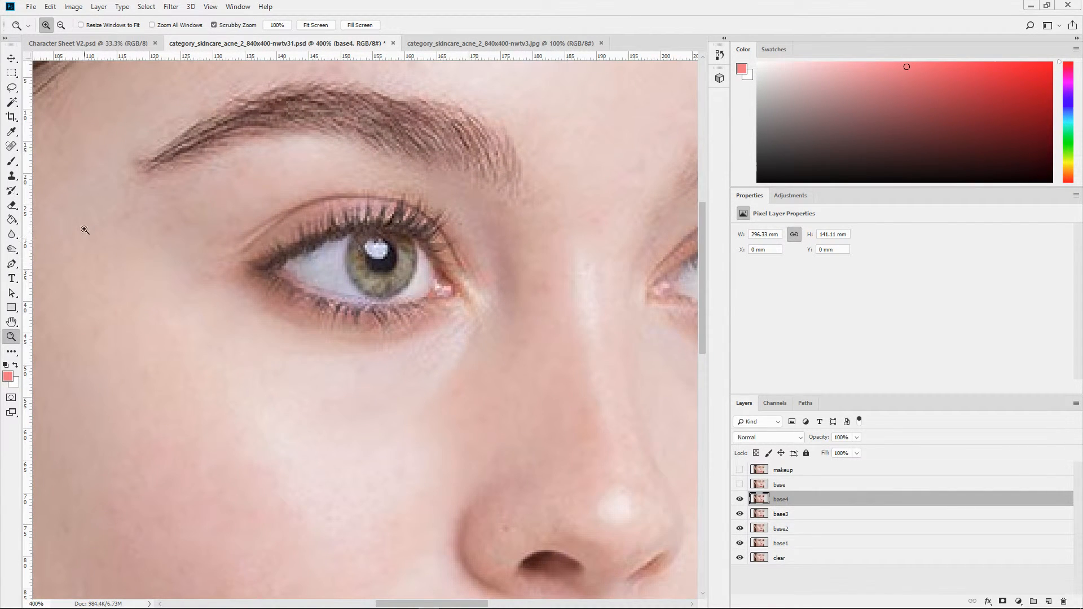
pyautogui.click(11, 161)
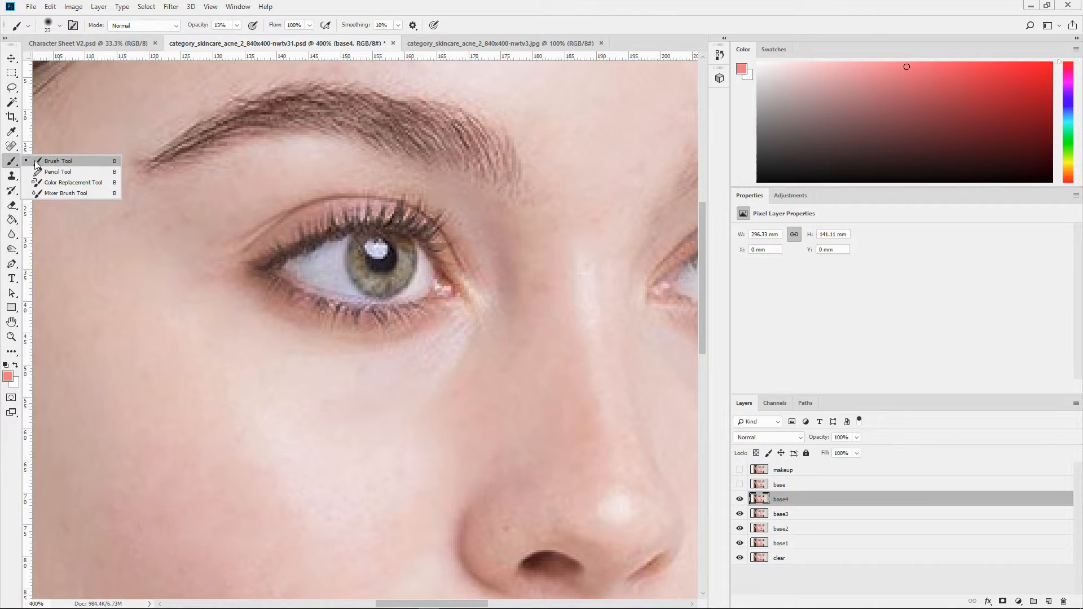
pyautogui.click(41, 164)
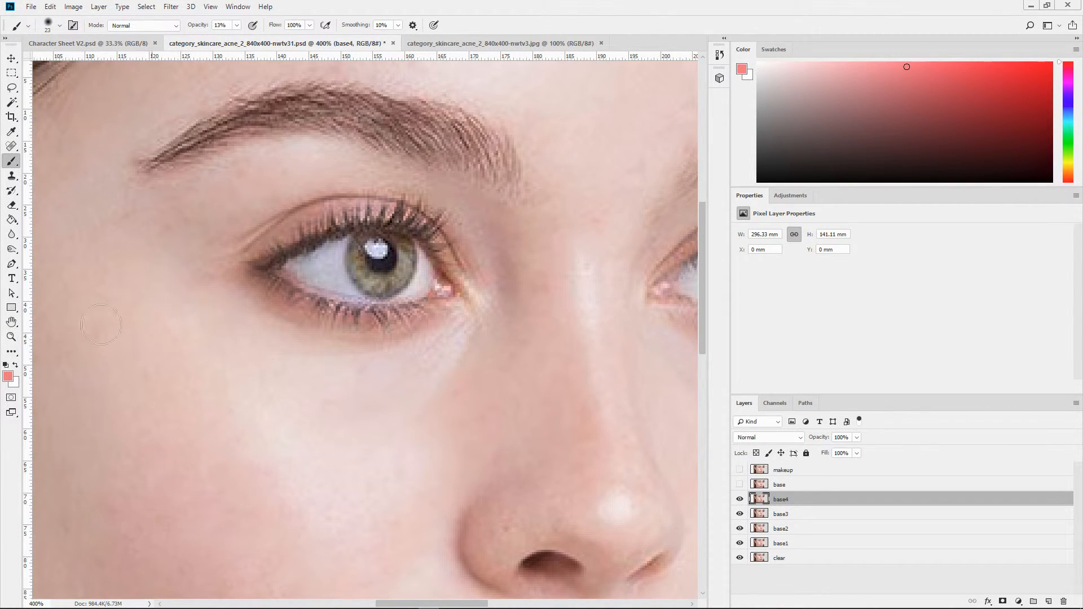
pyautogui.click(7, 377)
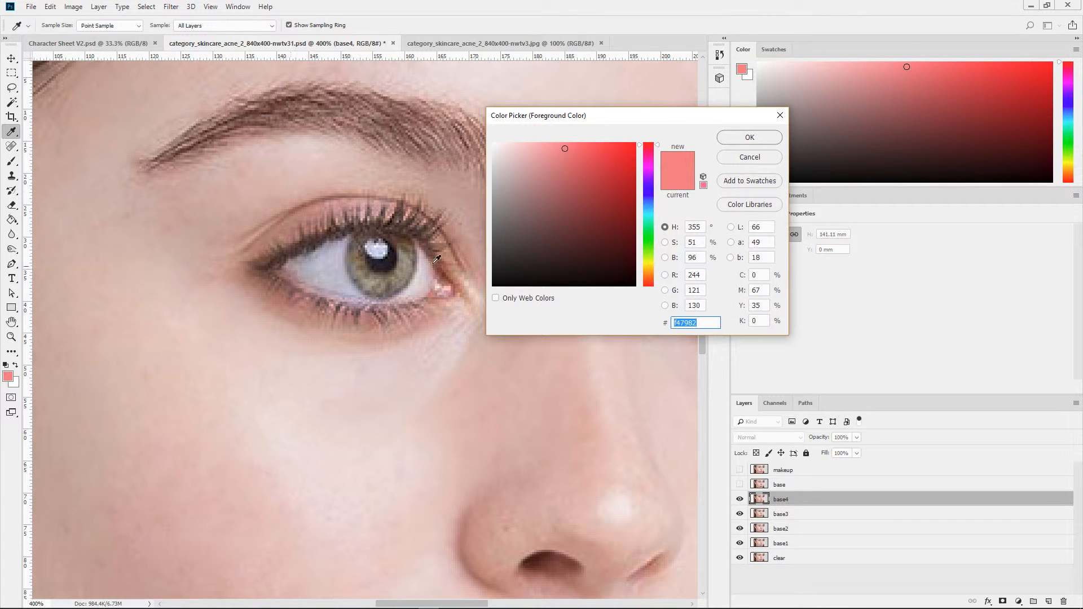
pyautogui.moveTo(639, 258)
pyautogui.mouseDown()
pyautogui.moveTo(647, 270)
pyautogui.moveTo(645, 261)
pyautogui.mouseUp()
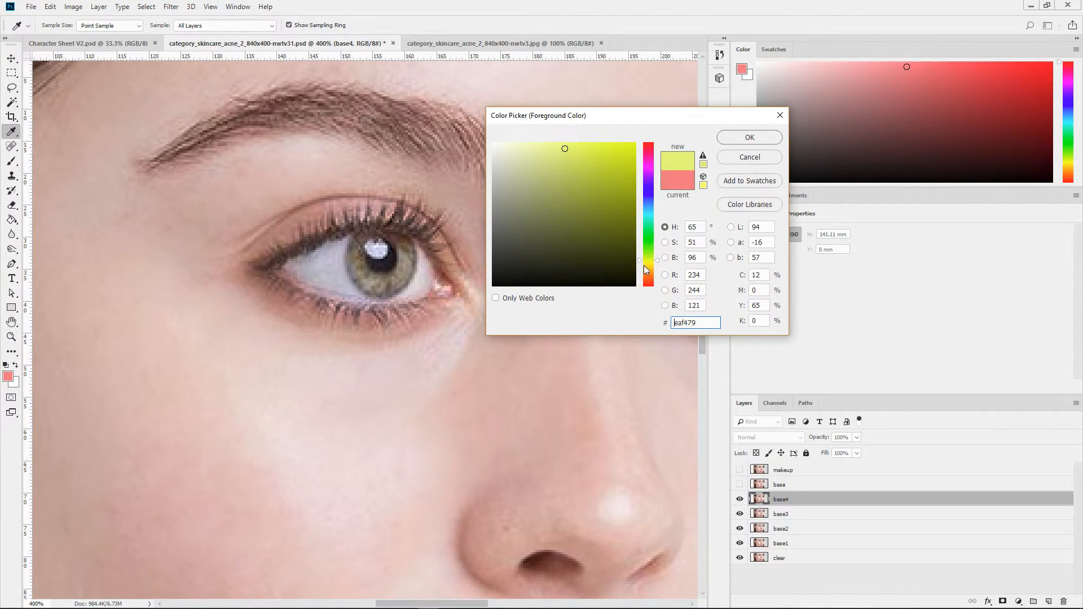
pyautogui.click(646, 269)
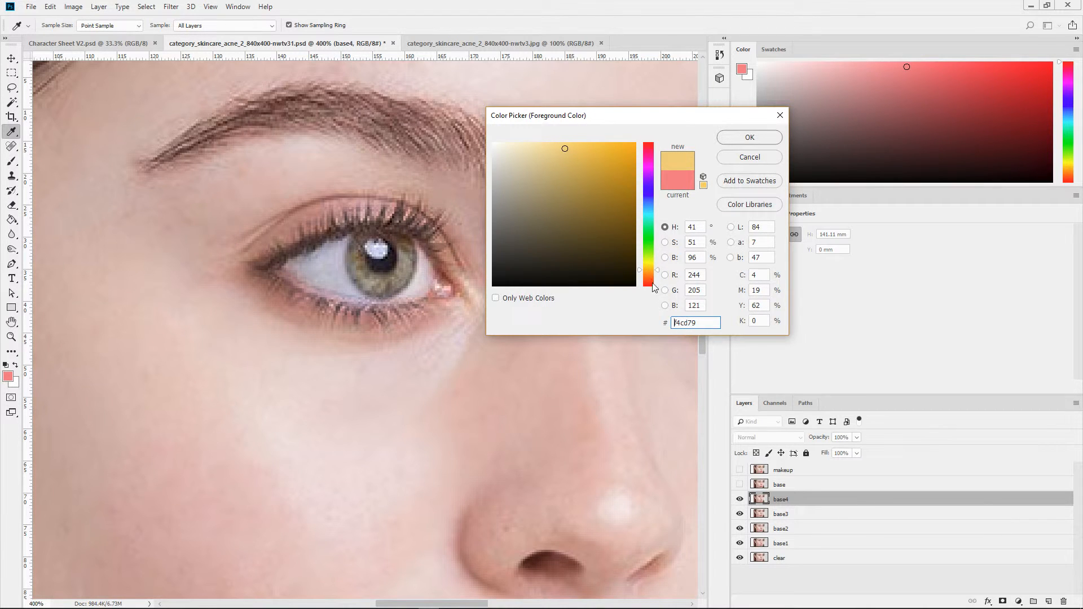
pyautogui.moveTo(648, 270); pyautogui.dragTo(649, 270)
pyautogui.moveTo(577, 172)
pyautogui.mouseDown()
pyautogui.moveTo(570, 179)
pyautogui.moveTo(570, 164)
pyautogui.moveTo(570, 181)
pyautogui.mouseUp()
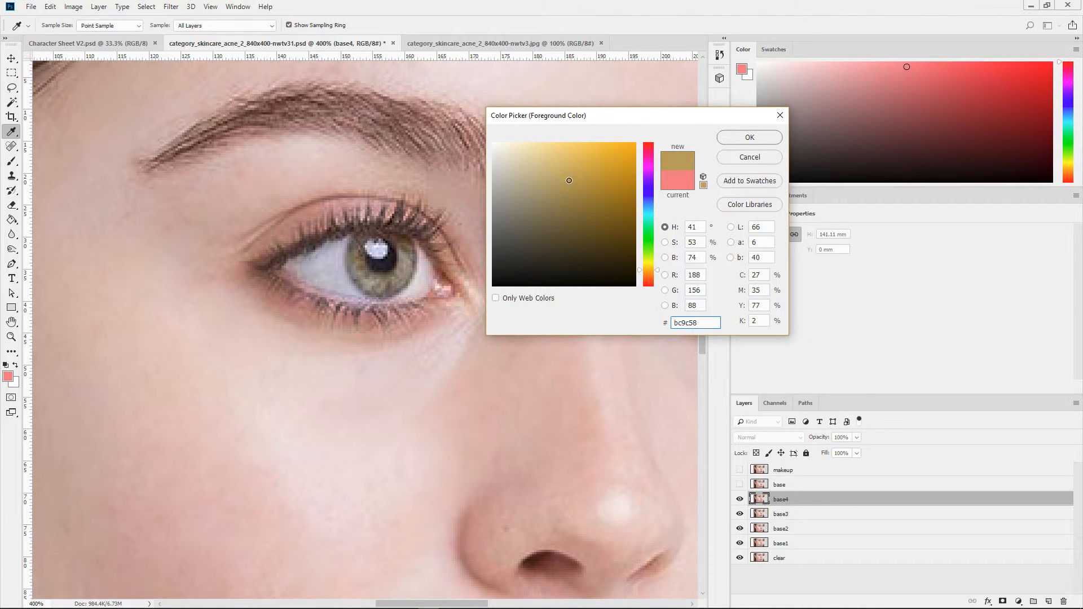
pyautogui.click(756, 137)
pyautogui.press('b')
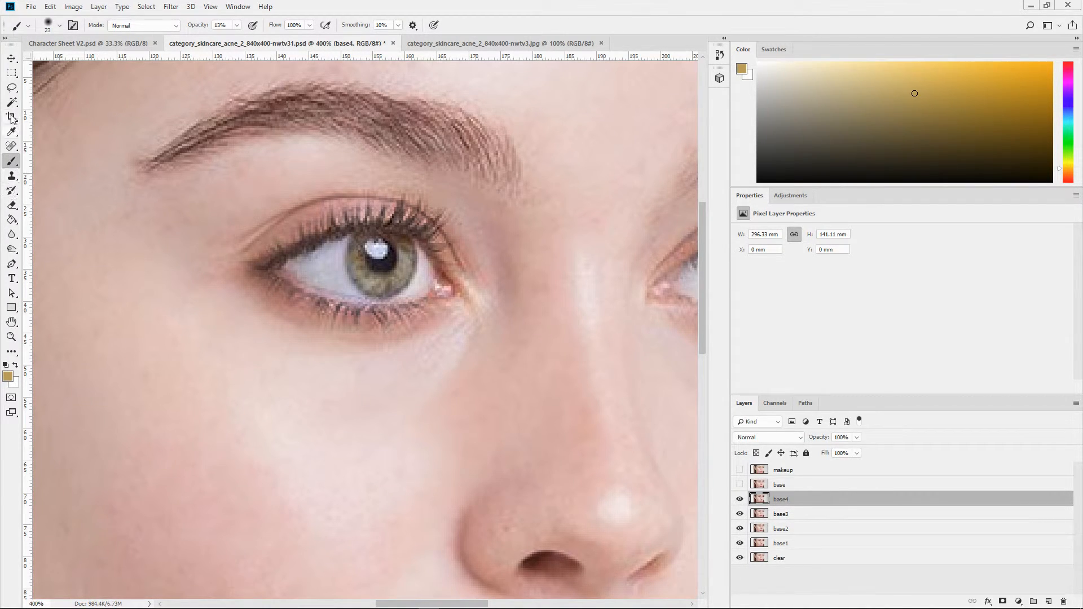
# Outline the near eye with its lids and lashes freehand using the Lasso tool, and set the Lasso feather to 5 px.
pyautogui.click(11, 87)
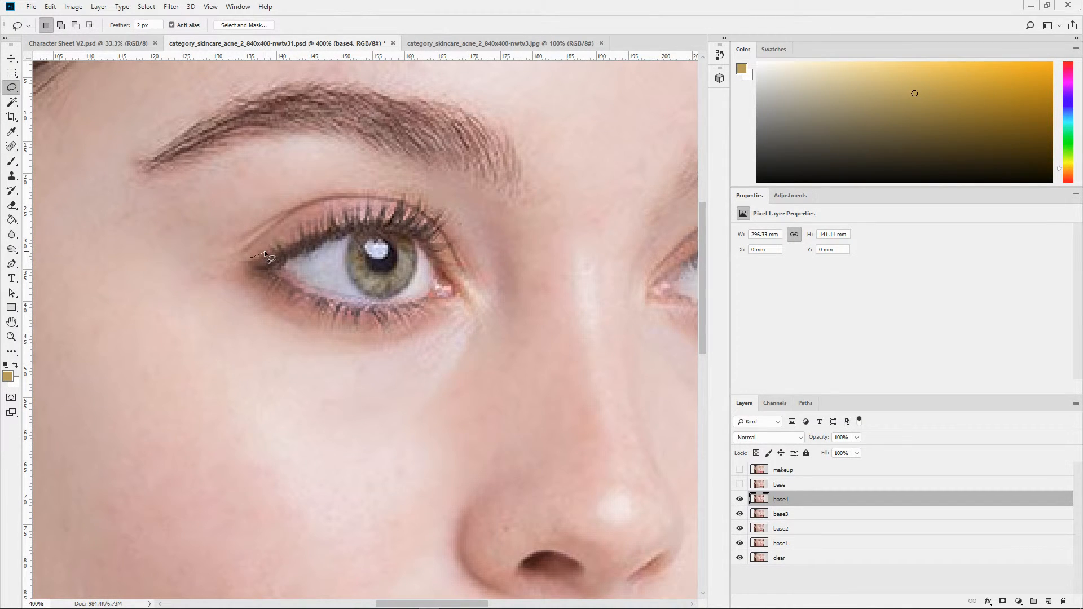
pyautogui.moveTo(264, 252); pyautogui.dragTo(257, 255)
pyautogui.click(532, 231)
pyautogui.moveTo(454, 246); pyautogui.dragTo(461, 287)
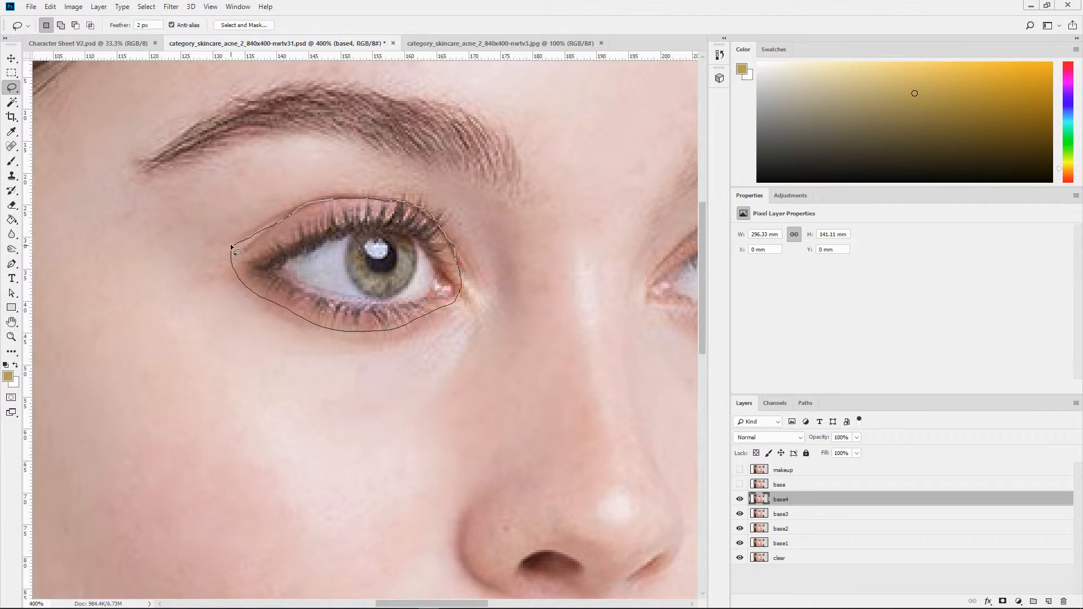
pyautogui.moveTo(230, 244); pyautogui.dragTo(234, 244)
pyautogui.click(125, 26)
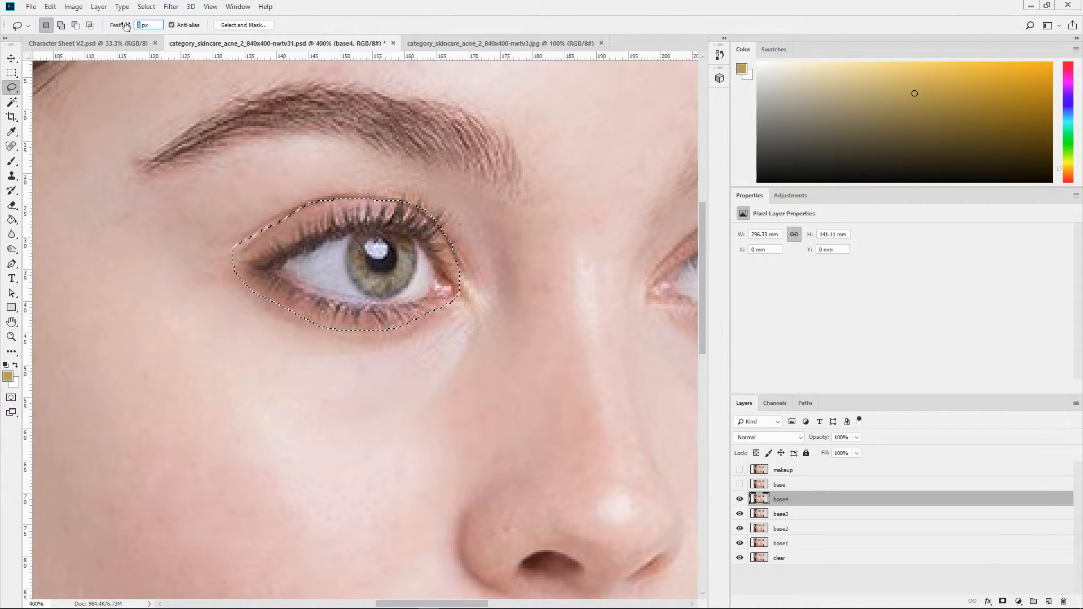
pyautogui.write('5')
pyautogui.press('Return')
# Invert the near eye's selection and brush gold shadow around it at 10% opacity, from the inner corner along the upper lid outward.
pyautogui.click(13, 163)
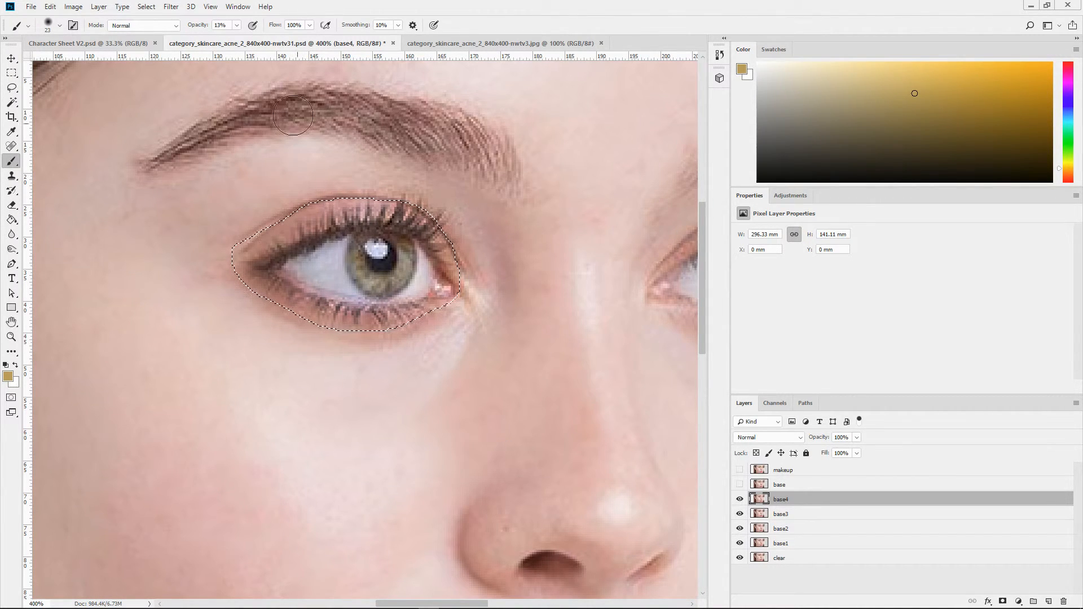
pyautogui.click(146, 7)
pyautogui.click(160, 52)
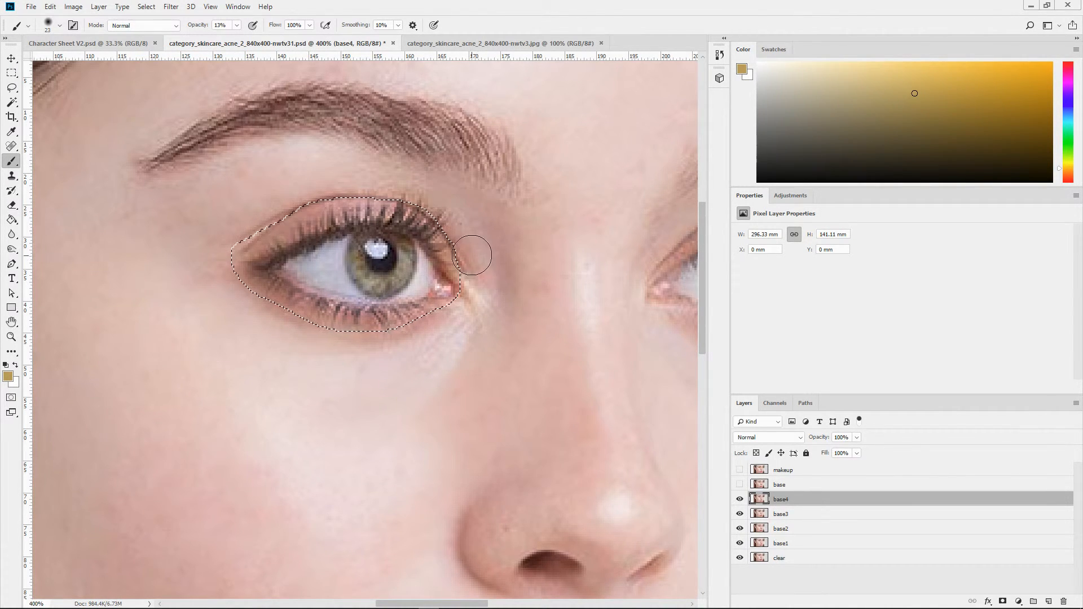
pyautogui.click(236, 25)
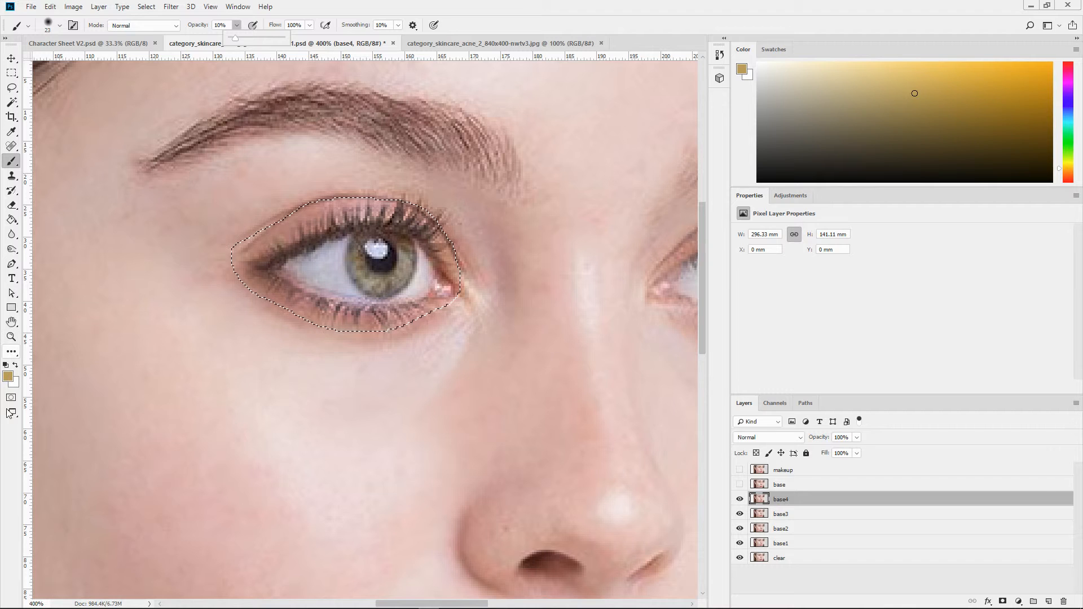
pyautogui.click(442, 209)
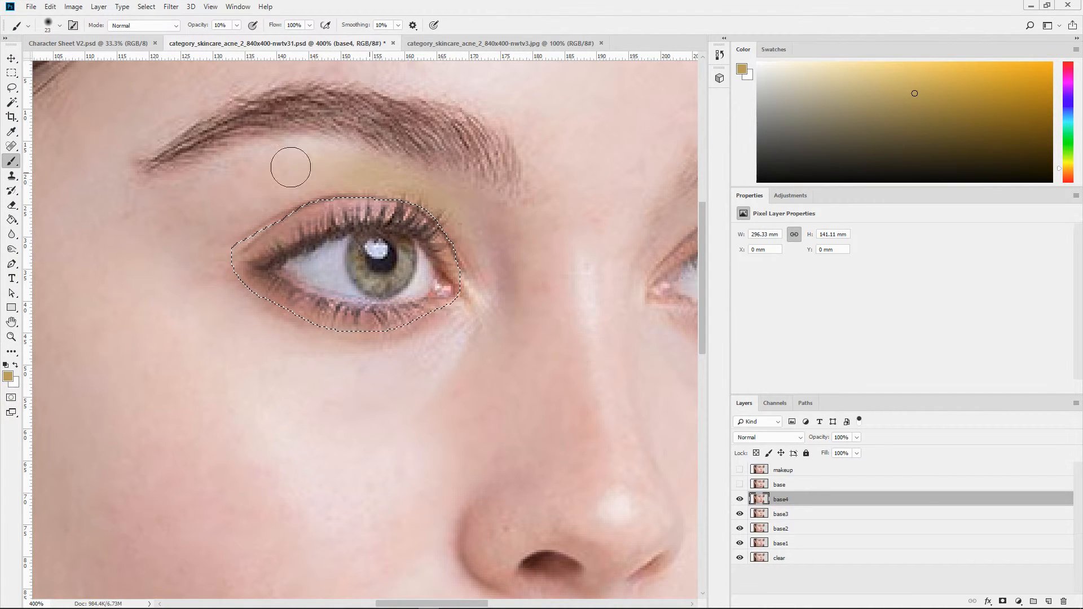
pyautogui.moveTo(319, 172)
pyautogui.mouseDown()
pyautogui.moveTo(234, 189)
pyautogui.moveTo(299, 183)
pyautogui.moveTo(261, 195)
pyautogui.mouseUp()
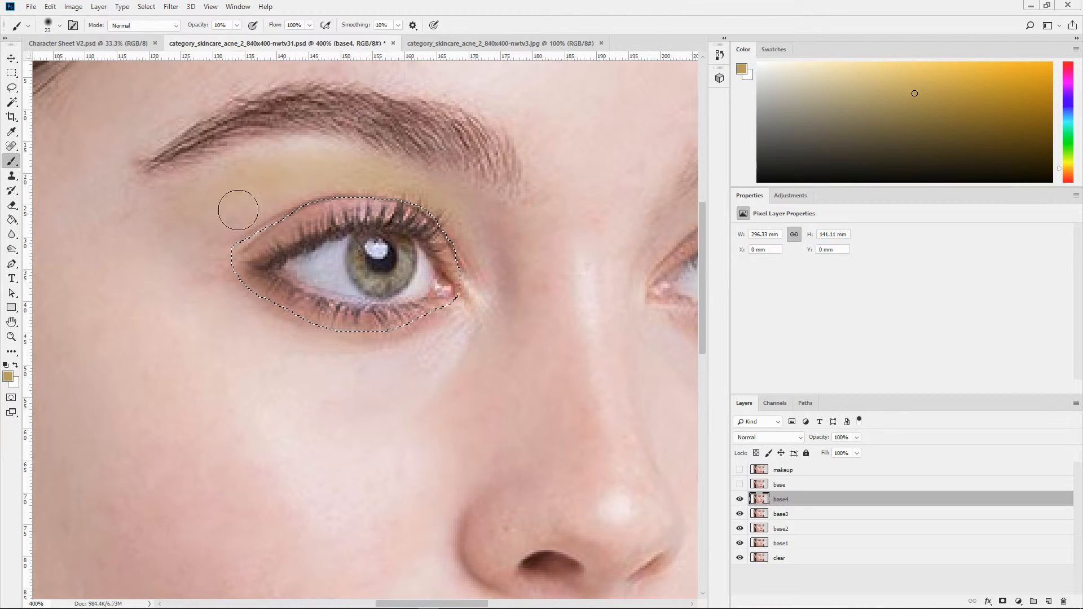
pyautogui.moveTo(197, 240)
pyautogui.mouseDown()
pyautogui.moveTo(351, 160)
pyautogui.moveTo(456, 202)
pyautogui.moveTo(400, 175)
pyautogui.moveTo(473, 228)
pyautogui.moveTo(459, 188)
pyautogui.moveTo(489, 229)
pyautogui.moveTo(463, 213)
pyautogui.moveTo(504, 256)
pyautogui.moveTo(477, 285)
pyautogui.mouseUp()
# Clear the near eye's selection and outline the far eye with its lids freehand using the Lasso tool at 5 px feather.
pyautogui.moveTo(417, 603)
pyautogui.mouseDown()
pyautogui.moveTo(446, 603)
pyautogui.moveTo(401, 602)
pyautogui.moveTo(453, 602)
pyautogui.mouseUp()
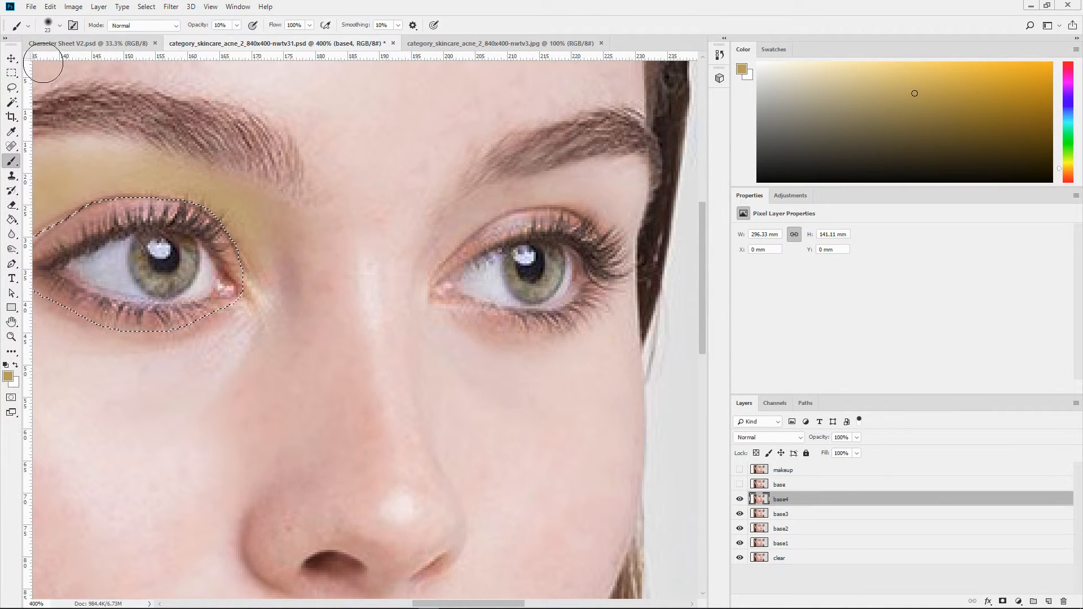
pyautogui.click(146, 7)
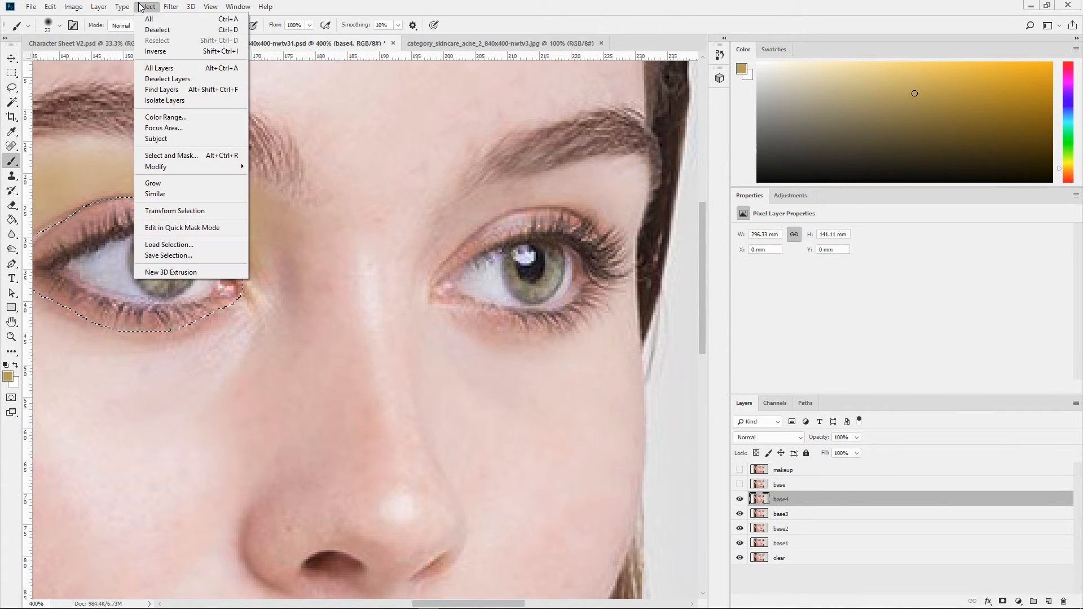
pyautogui.click(164, 31)
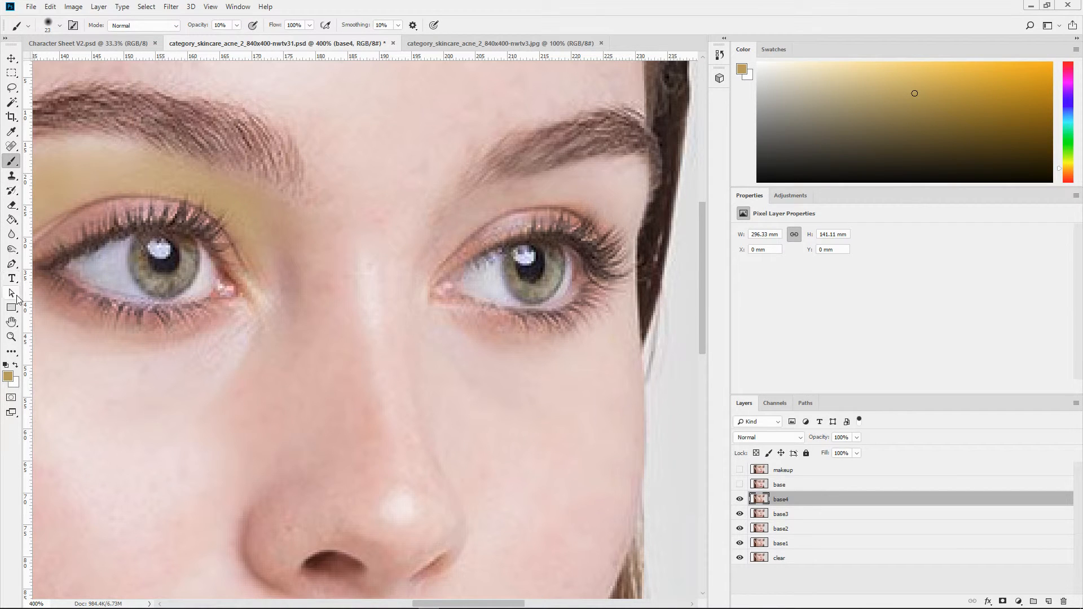
pyautogui.click(12, 87)
pyautogui.click(62, 88)
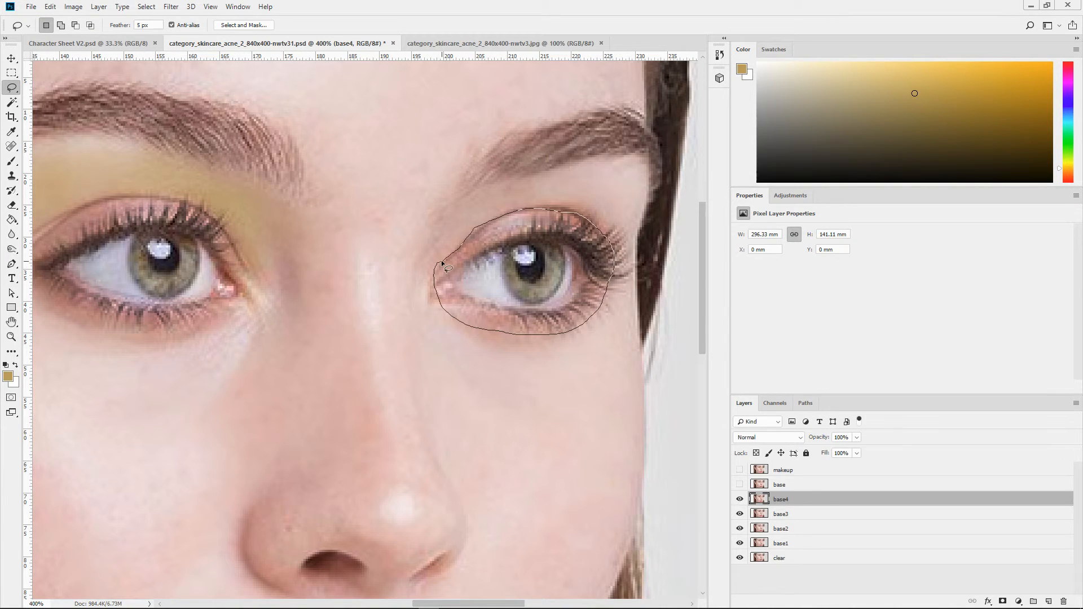
pyautogui.moveTo(442, 264); pyautogui.dragTo(443, 266)
# Invert the far eye's selection and brush gold shadow above and below the eye at 10% opacity.
pyautogui.click(147, 10)
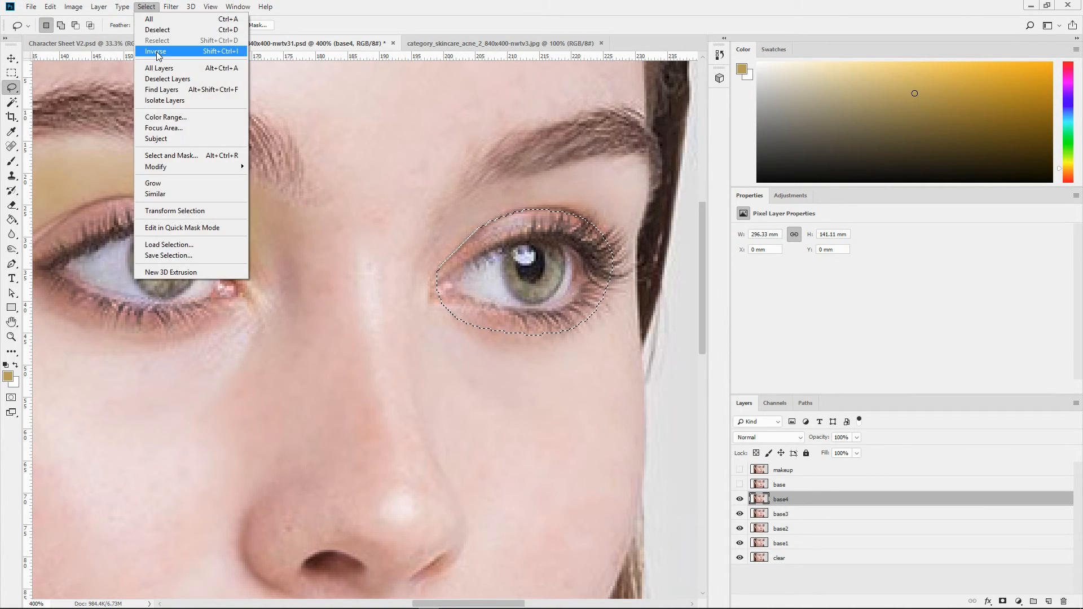
pyautogui.click(153, 50)
pyautogui.click(9, 162)
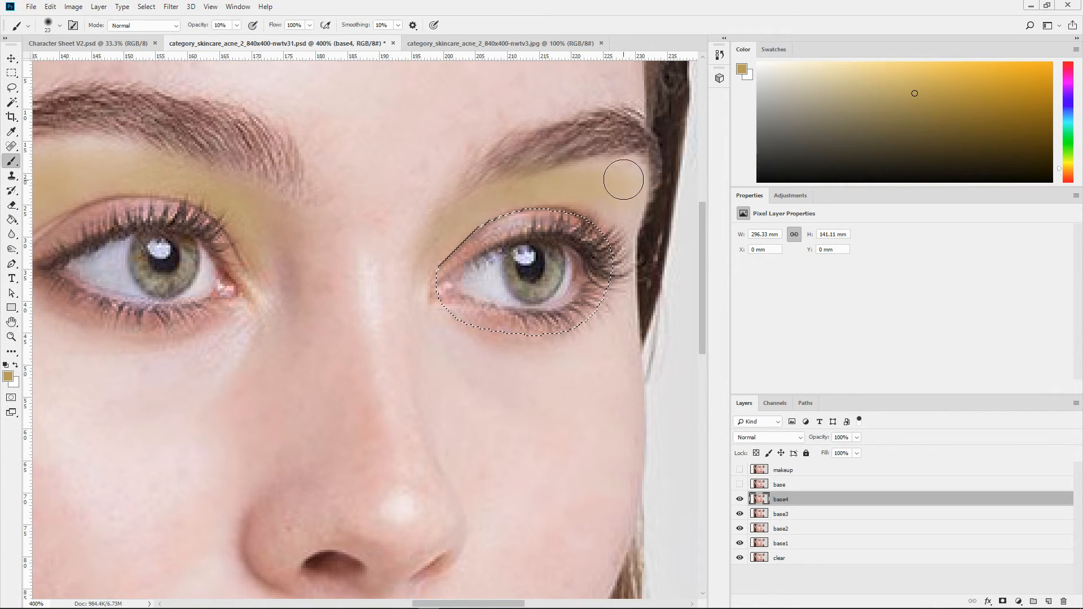
pyautogui.moveTo(623, 180)
pyautogui.mouseDown()
pyautogui.moveTo(646, 175)
pyautogui.moveTo(605, 201)
pyautogui.mouseUp()
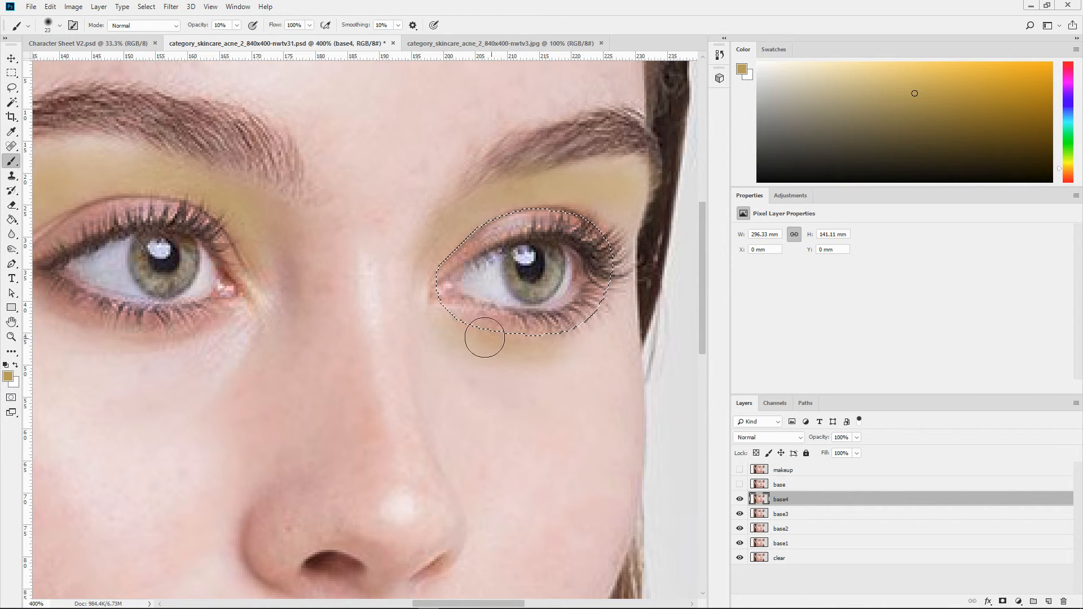
# Brush gold shadow beneath the near eye's lower lashes, fit the whole image in view and deselect.
pyautogui.scroll(-2, 222, 327)
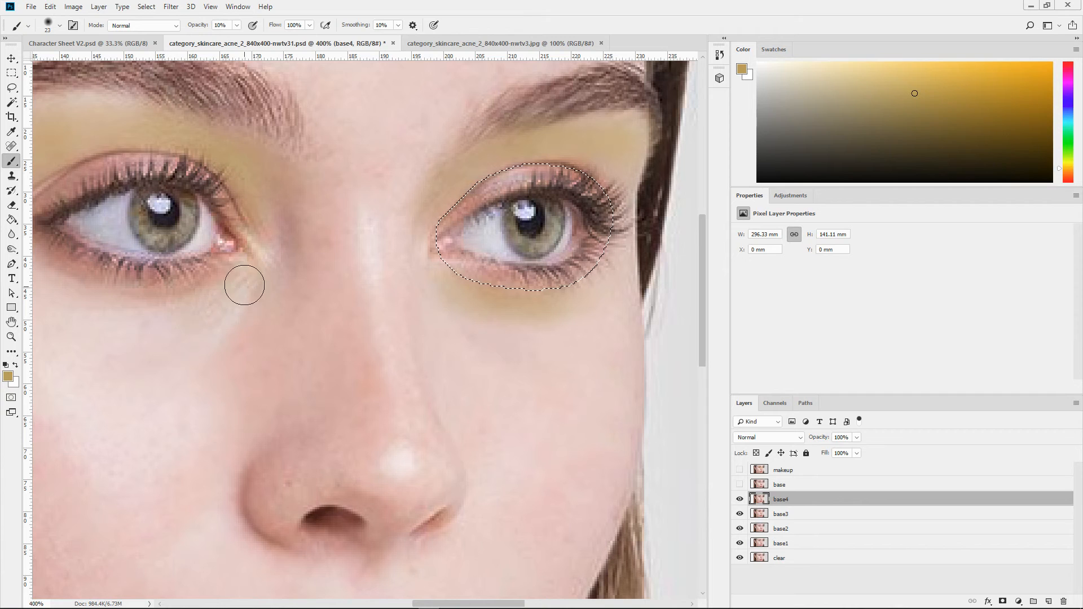
pyautogui.moveTo(208, 312)
pyautogui.mouseDown()
pyautogui.moveTo(76, 286)
pyautogui.moveTo(144, 300)
pyautogui.moveTo(96, 304)
pyautogui.moveTo(237, 270)
pyautogui.moveTo(209, 290)
pyautogui.mouseUp()
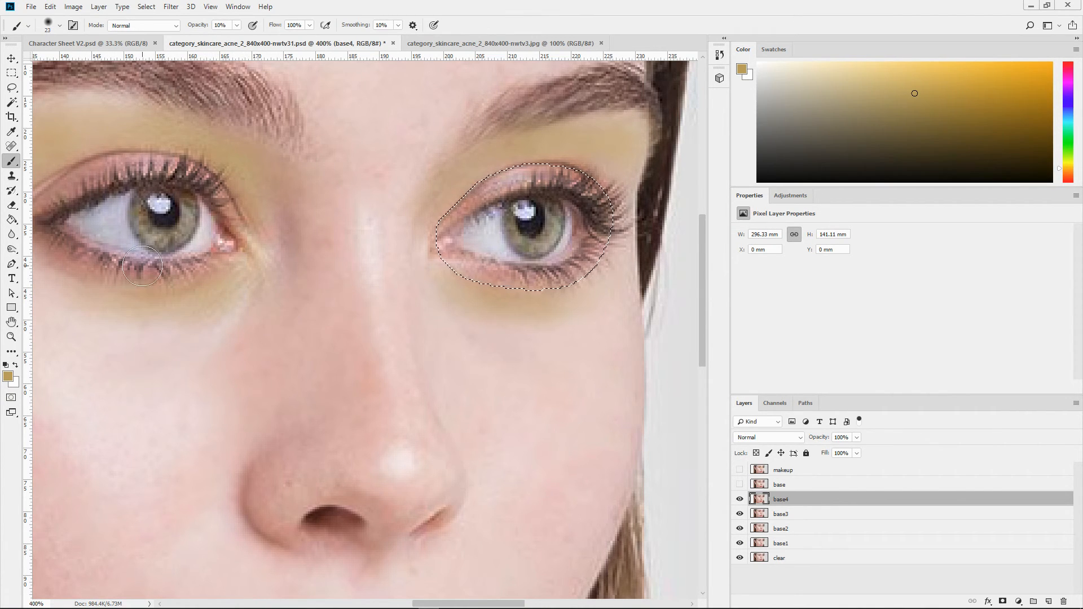
pyautogui.click(11, 337)
pyautogui.rightClick(198, 322)
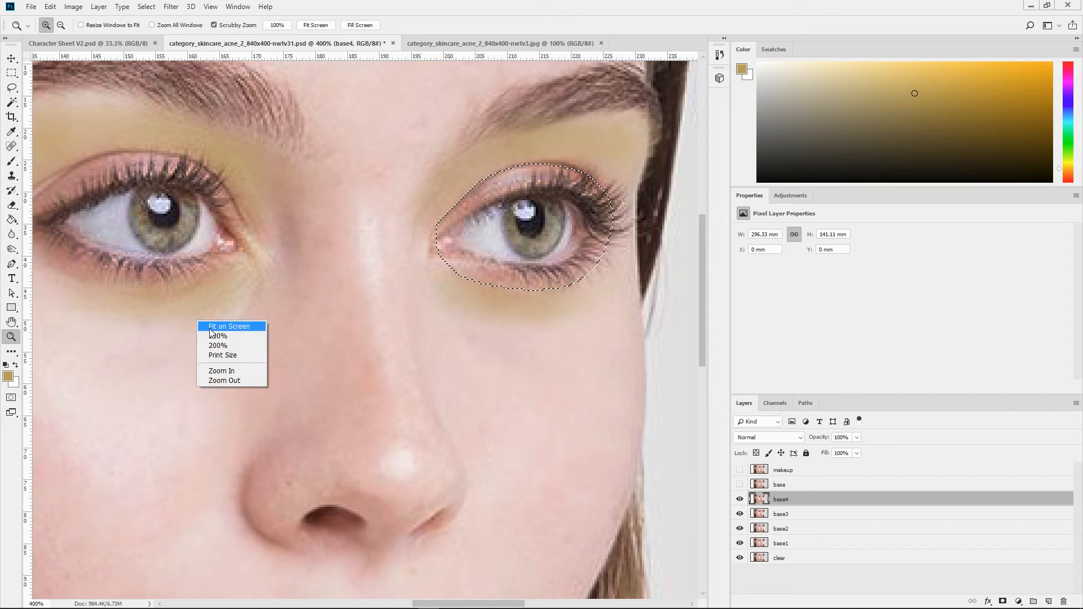
pyautogui.click(225, 327)
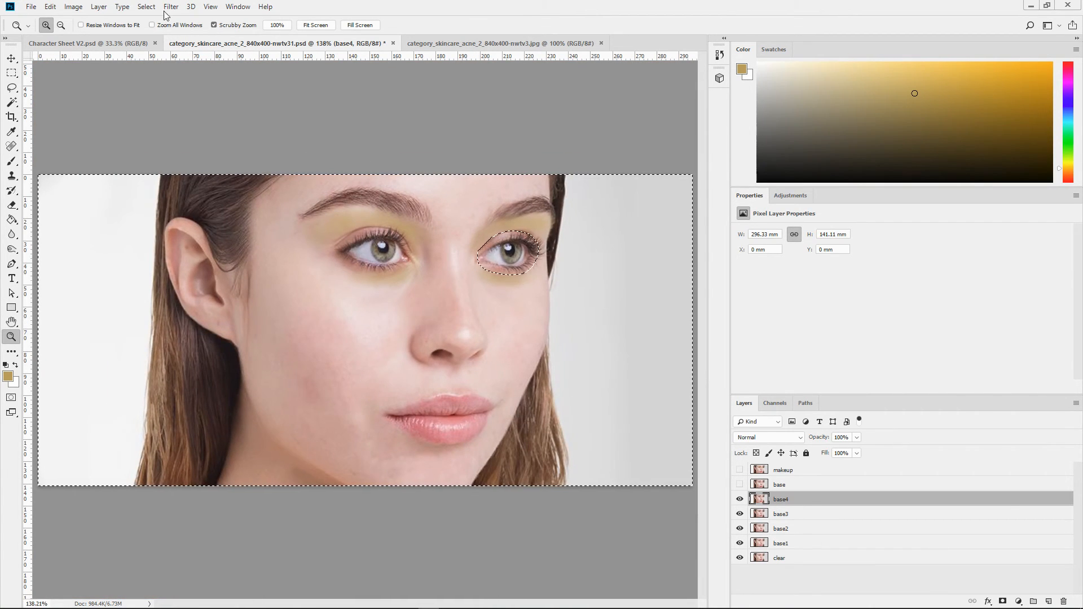
pyautogui.click(146, 7)
pyautogui.click(163, 30)
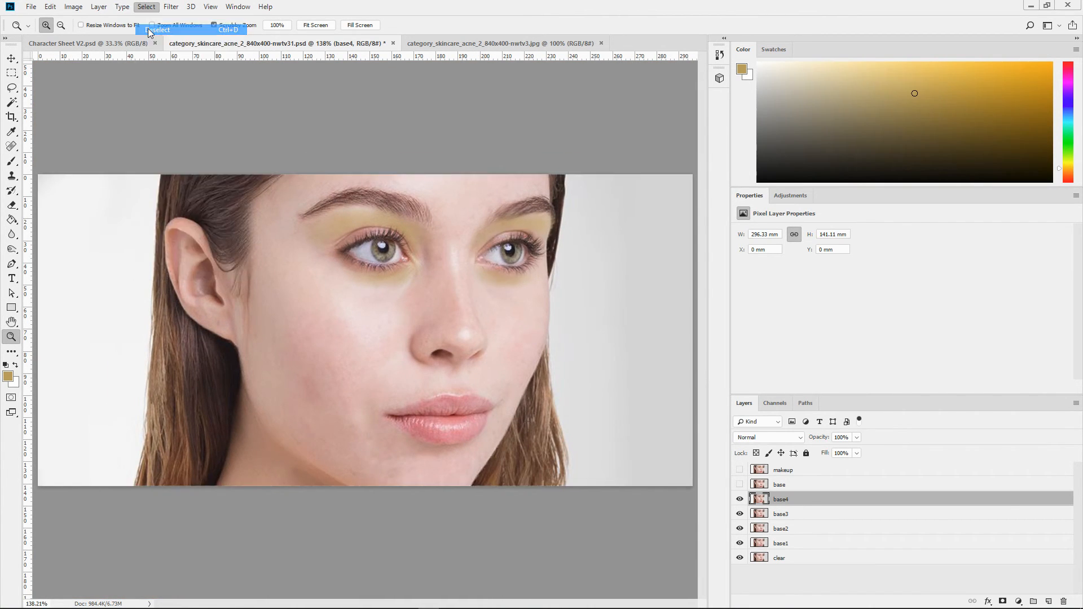
# Darken both eyebrows with the Burn tool on midtones at 24% exposure.
pyautogui.click(12, 249)
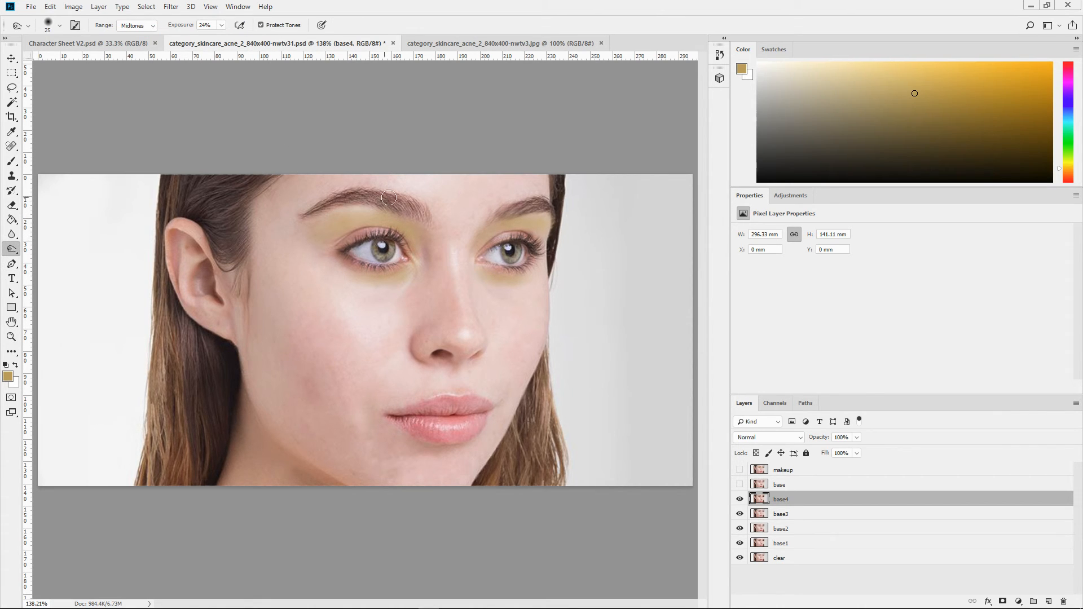
pyautogui.moveTo(424, 209)
pyautogui.mouseDown()
pyautogui.moveTo(395, 201)
pyautogui.moveTo(427, 218)
pyautogui.moveTo(366, 197)
pyautogui.moveTo(389, 199)
pyautogui.moveTo(342, 203)
pyautogui.mouseUp()
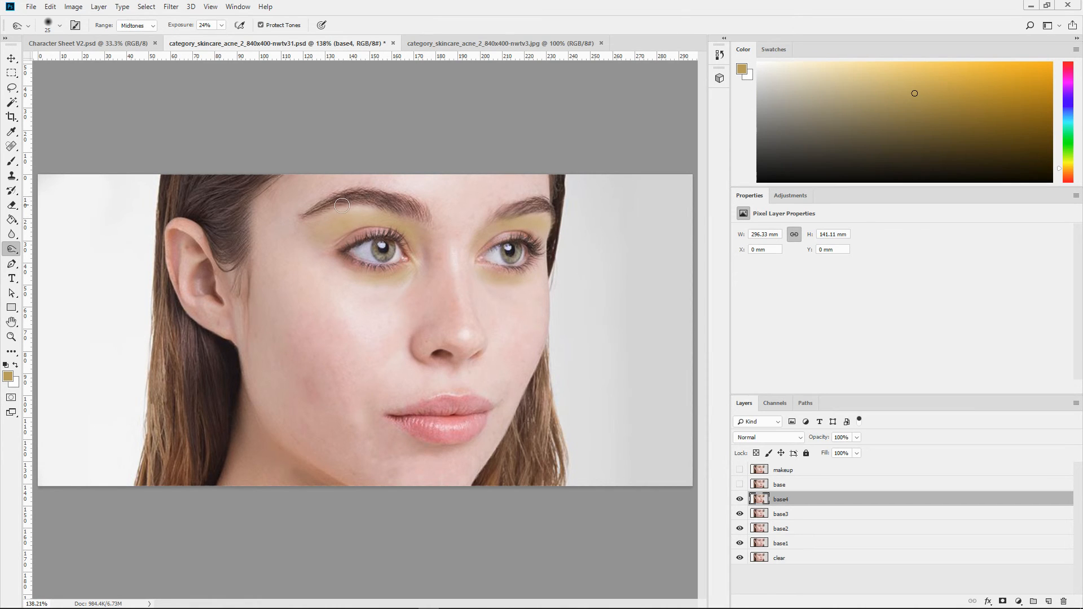
pyautogui.moveTo(519, 212)
pyautogui.mouseDown()
pyautogui.moveTo(499, 218)
pyautogui.moveTo(552, 209)
pyautogui.mouseUp()
# Compare the retouching stages by hiding layers base4 through base1 one by one and showing them again.
pyautogui.click(740, 500)
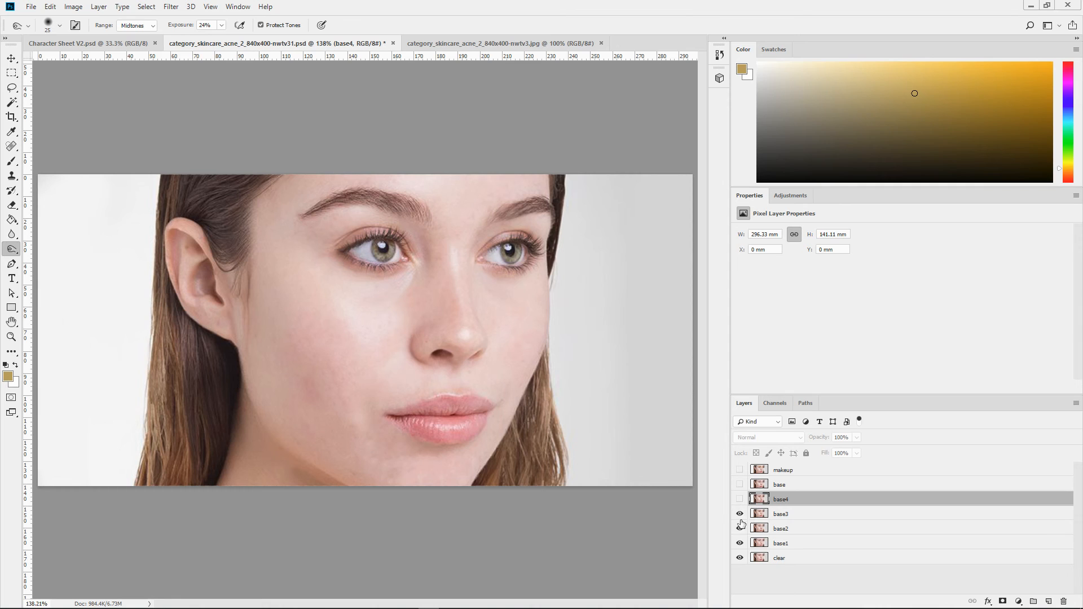
pyautogui.click(740, 514)
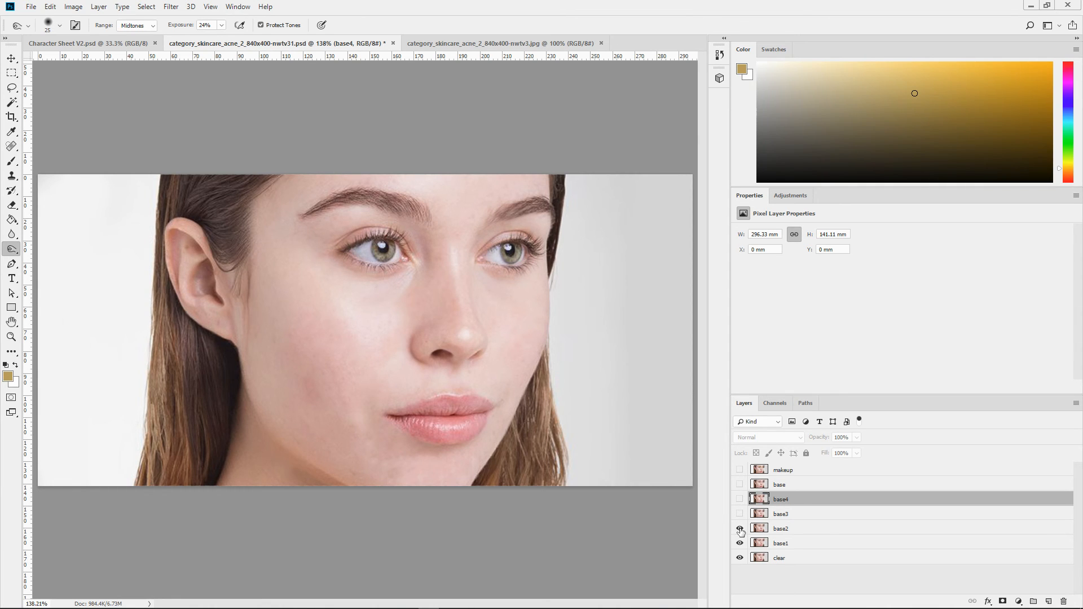
pyautogui.click(740, 529)
pyautogui.click(740, 544)
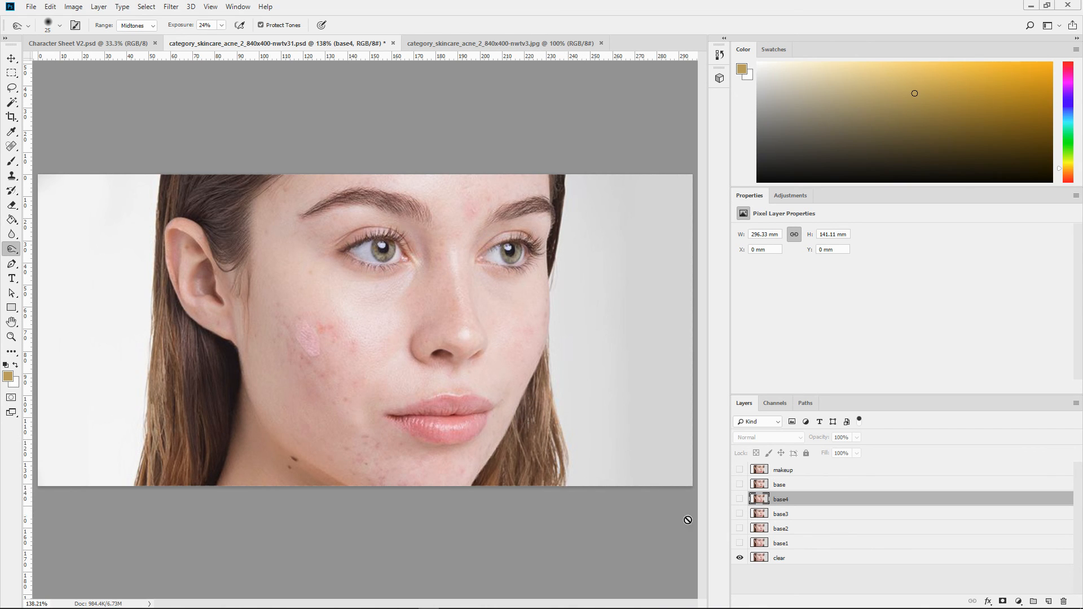
pyautogui.click(739, 545)
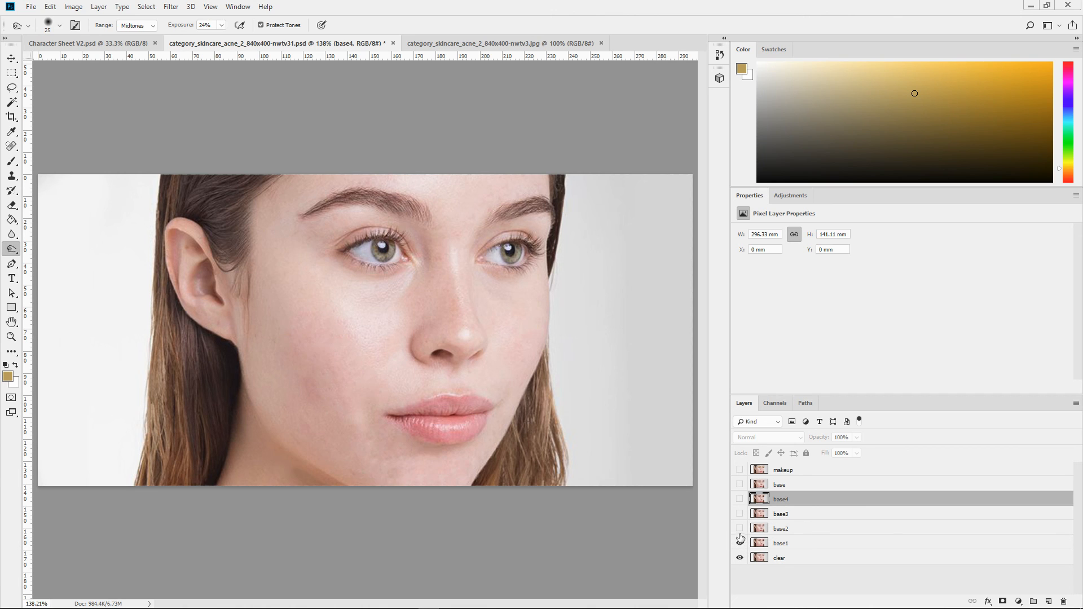
pyautogui.click(740, 499)
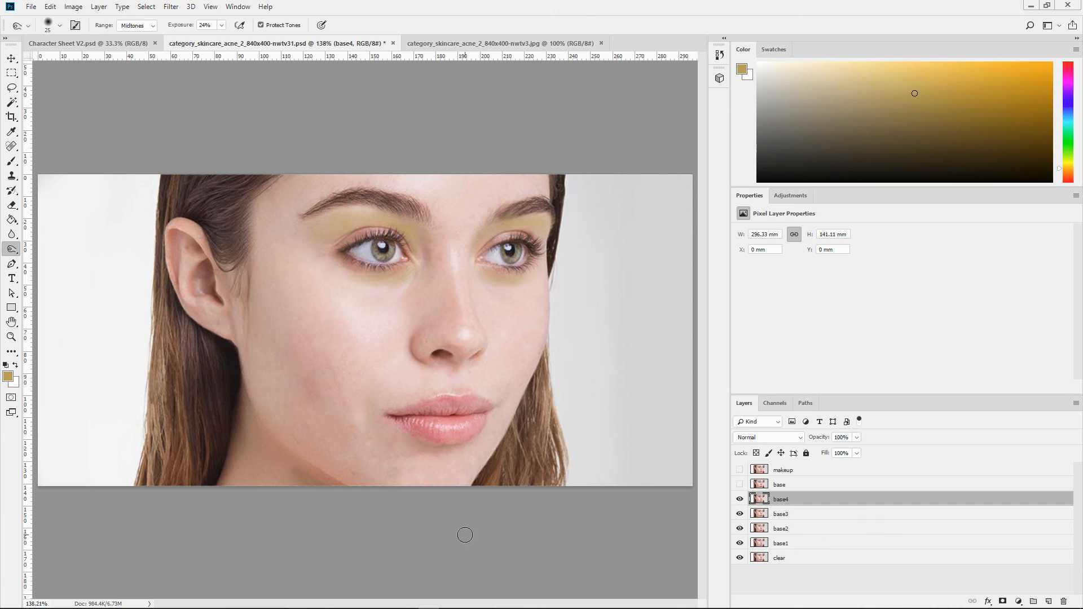